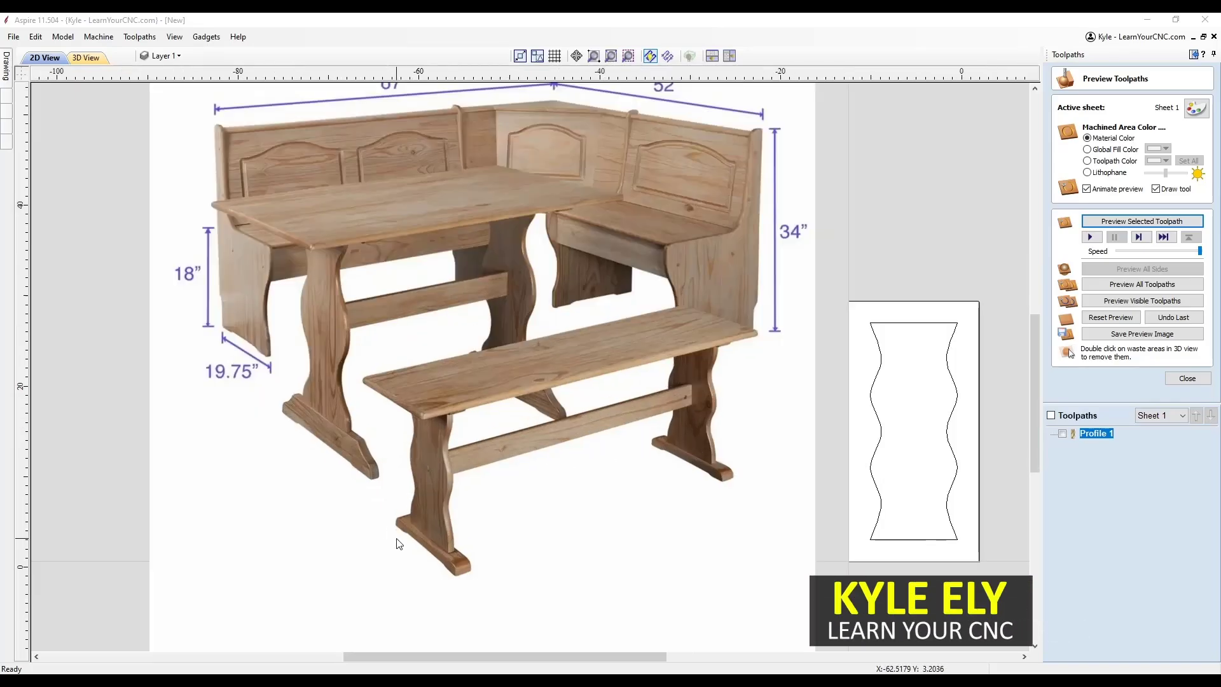
Step: Zoom around the bench reference photo, then rotate the finished wavy leg in the 3D view
{"action": "scroll", "coordinate": [395, 538], "scroll_direction": "up", "scroll_amount": 5}
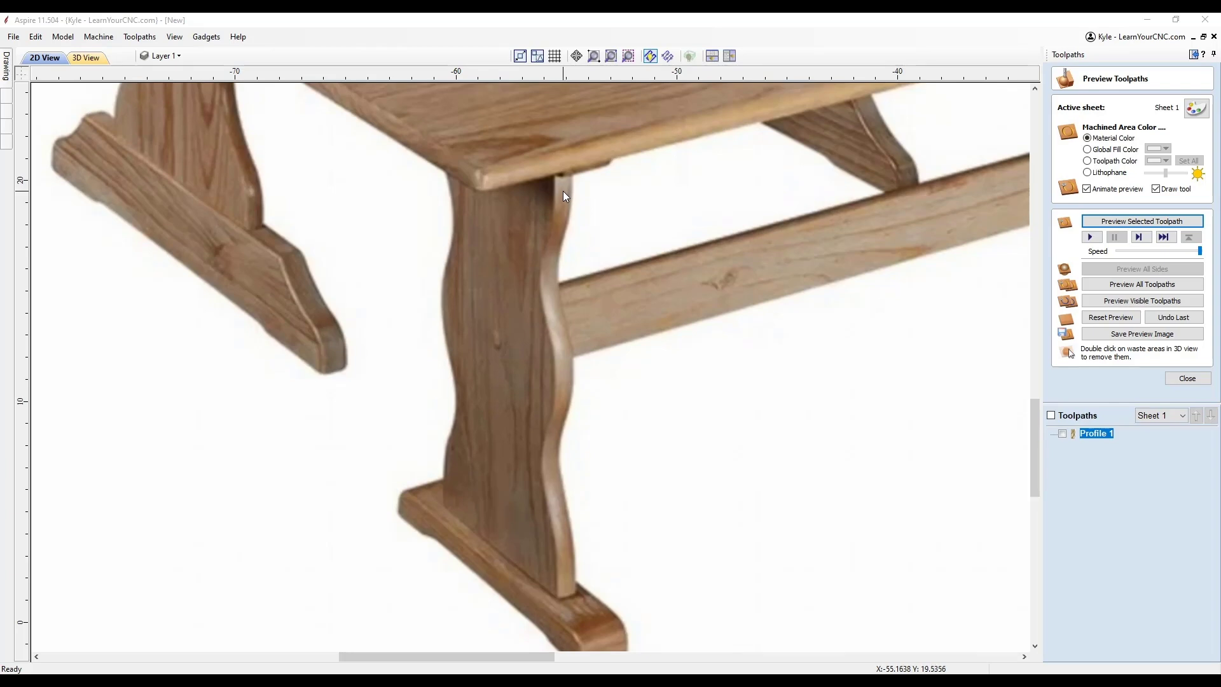
{"action": "scroll", "coordinate": [543, 269], "scroll_direction": "down", "scroll_amount": 1}
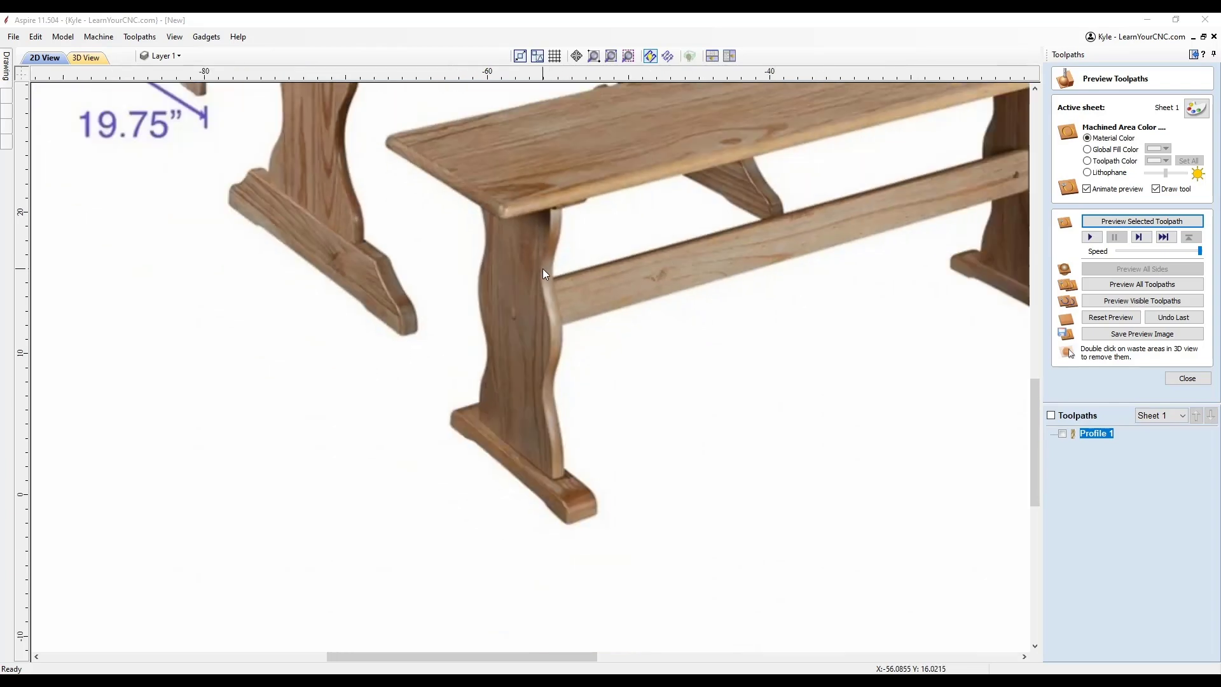
{"action": "scroll", "coordinate": [369, 464], "scroll_direction": "down", "scroll_amount": 2}
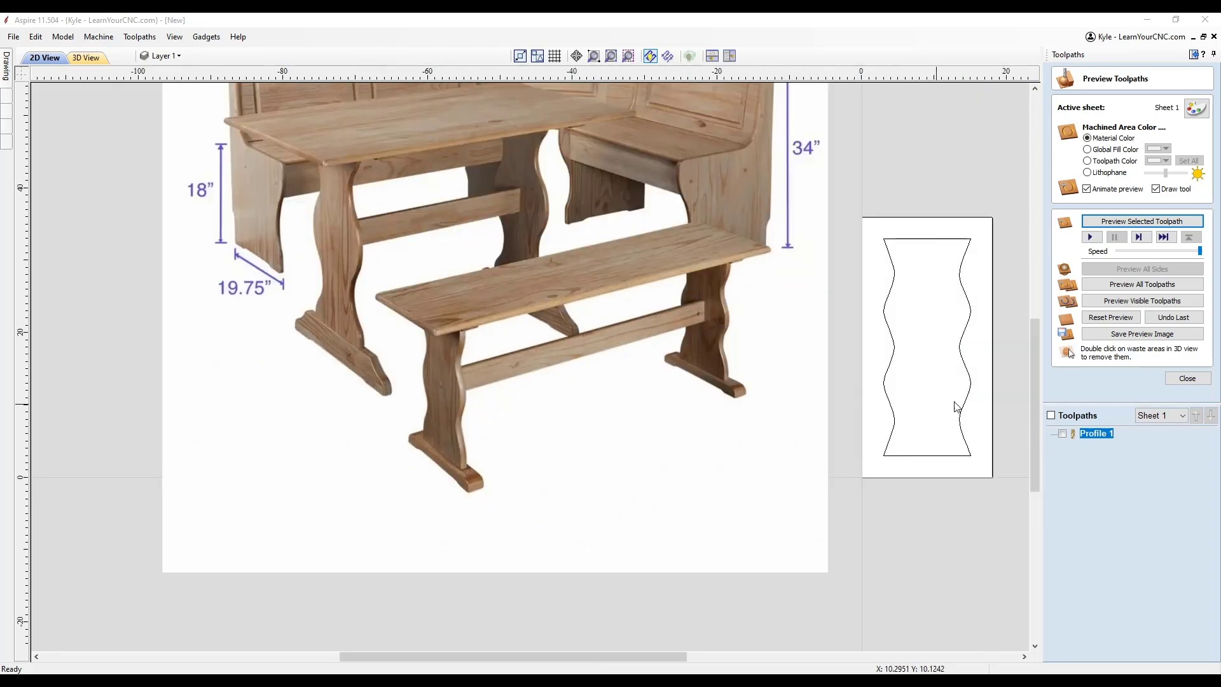
{"action": "scroll", "coordinate": [959, 410], "scroll_direction": "up", "scroll_amount": 3}
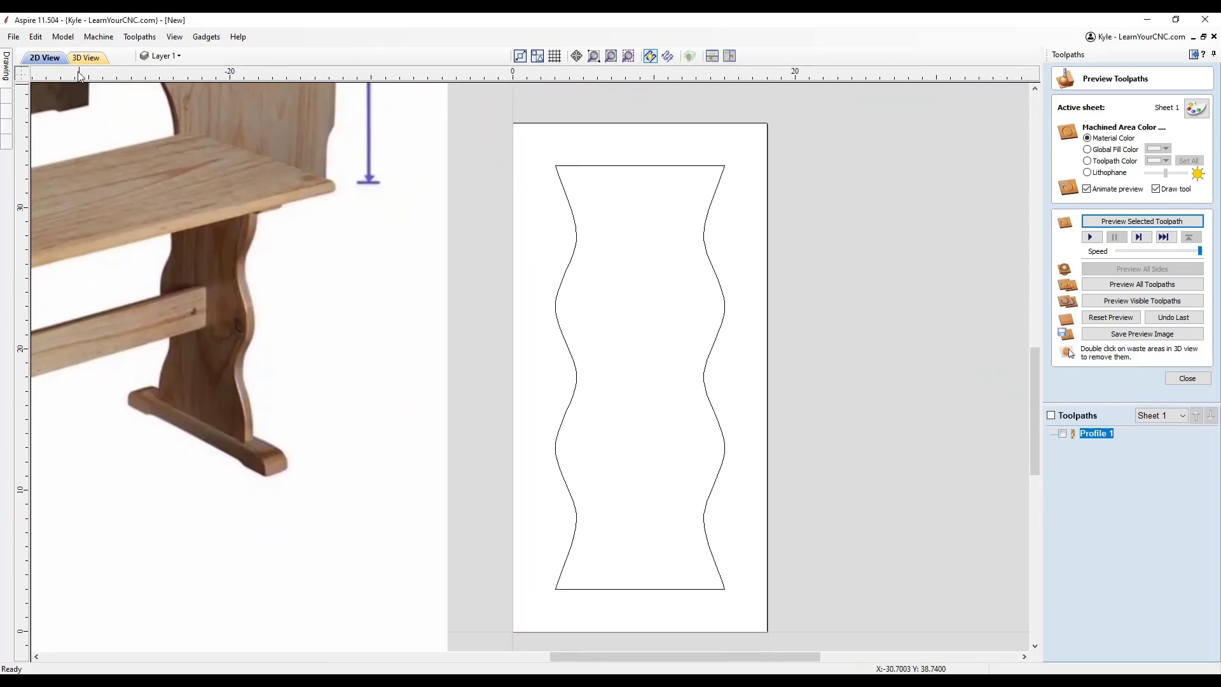
{"action": "left_click", "coordinate": [81, 58]}
{"action": "mouse_move", "coordinate": [502, 509]}
{"action": "left_mouse_down"}
{"action": "mouse_move", "coordinate": [319, 481]}
{"action": "mouse_move", "coordinate": [531, 503]}
{"action": "mouse_move", "coordinate": [801, 483]}
{"action": "mouse_move", "coordinate": [812, 419]}
{"action": "mouse_move", "coordinate": [799, 410]}
{"action": "left_mouse_up"}
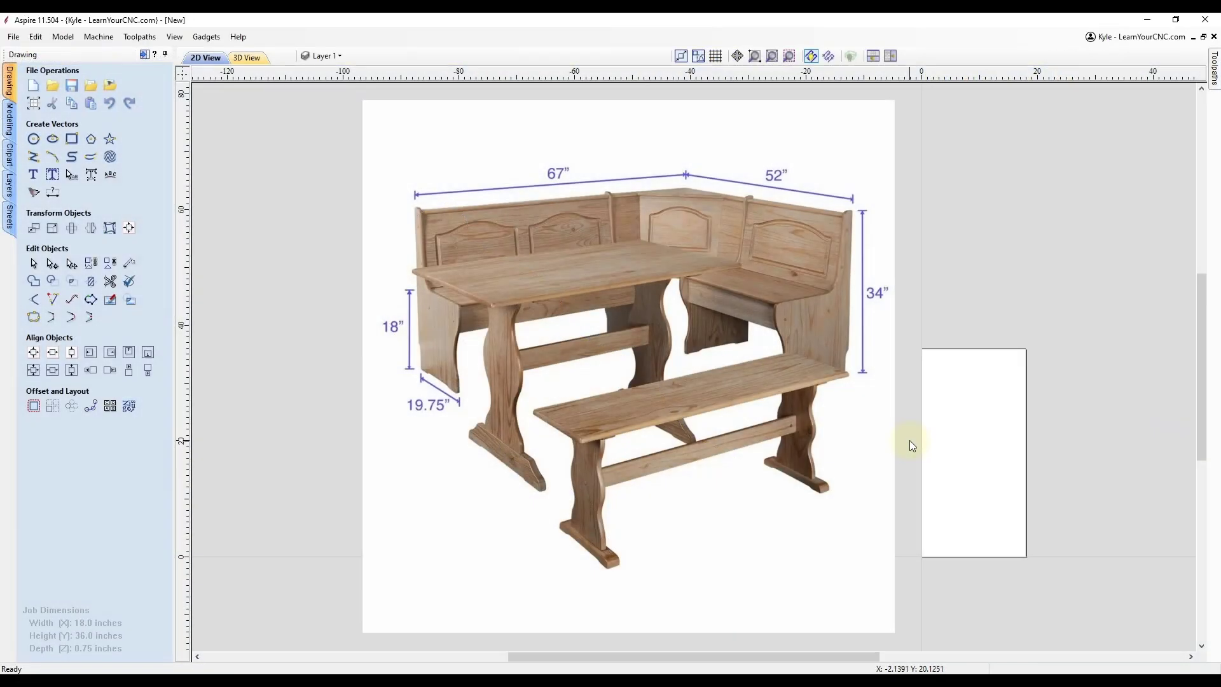
{"action": "scroll", "coordinate": [603, 547], "scroll_direction": "up", "scroll_amount": 4}
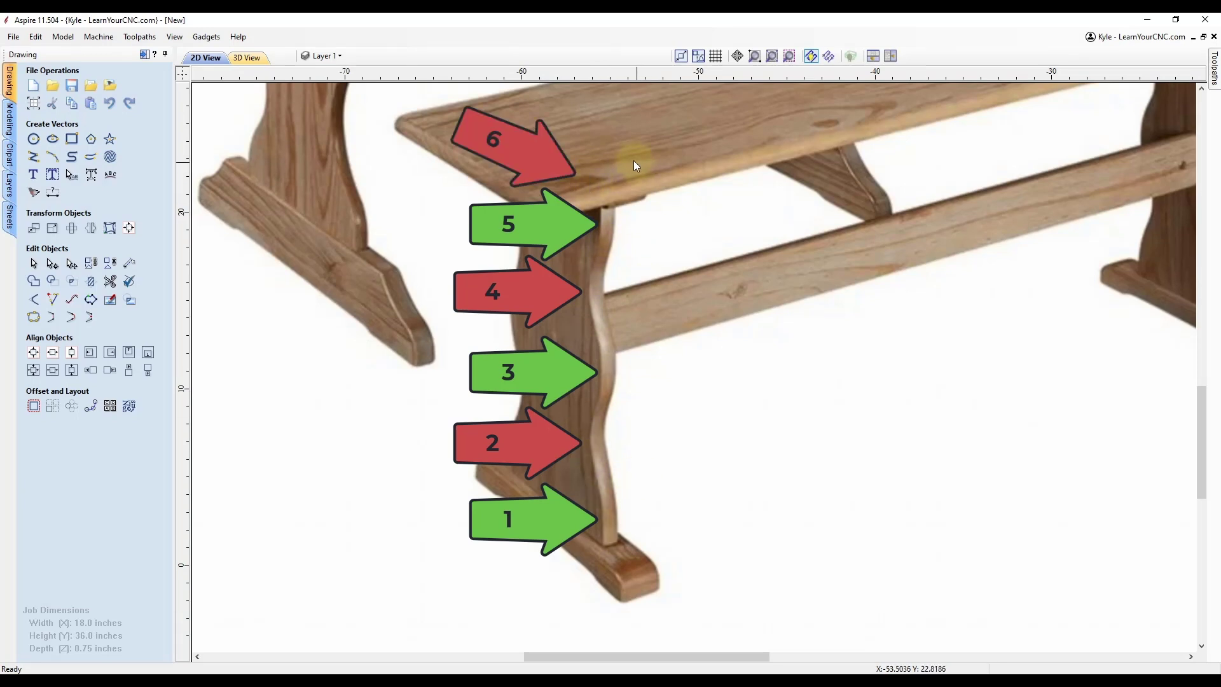
{"action": "scroll", "coordinate": [514, 456], "scroll_direction": "down", "scroll_amount": 3}
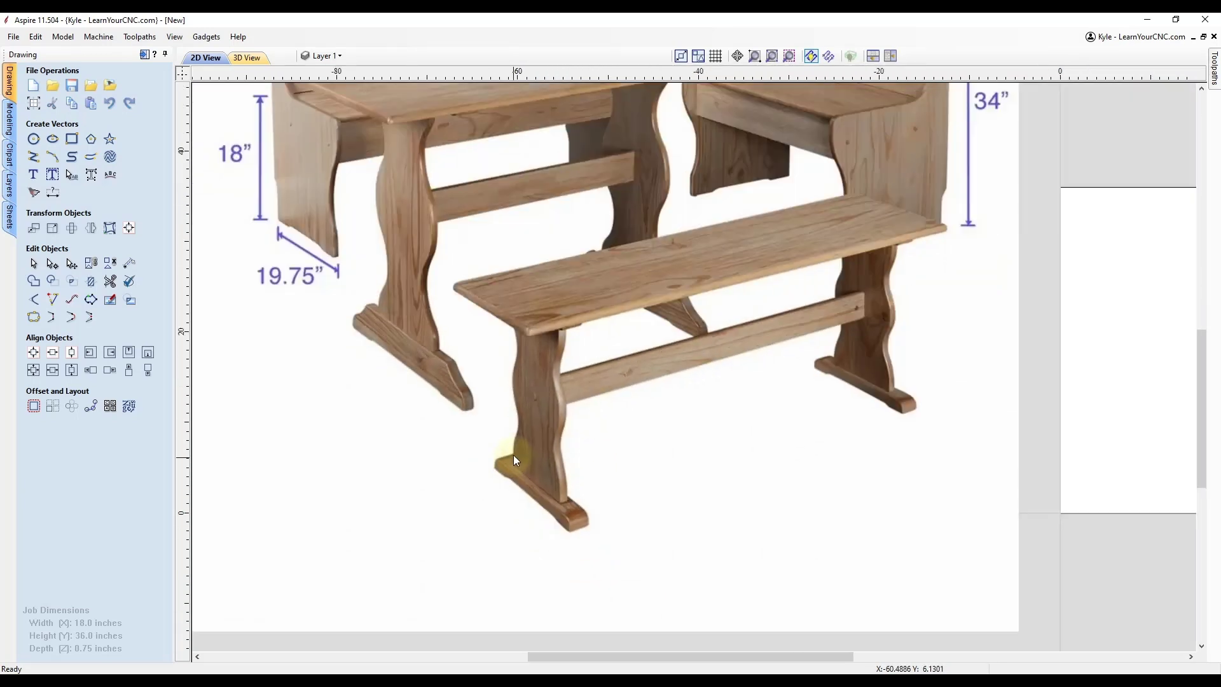
{"action": "scroll", "coordinate": [513, 456], "scroll_direction": "down", "scroll_amount": 3}
Step: Place a horizontal guide near the job's bottom edge and a vertical guide at about 12.4 inches
{"action": "scroll", "coordinate": [903, 408], "scroll_direction": "up", "scroll_amount": 3}
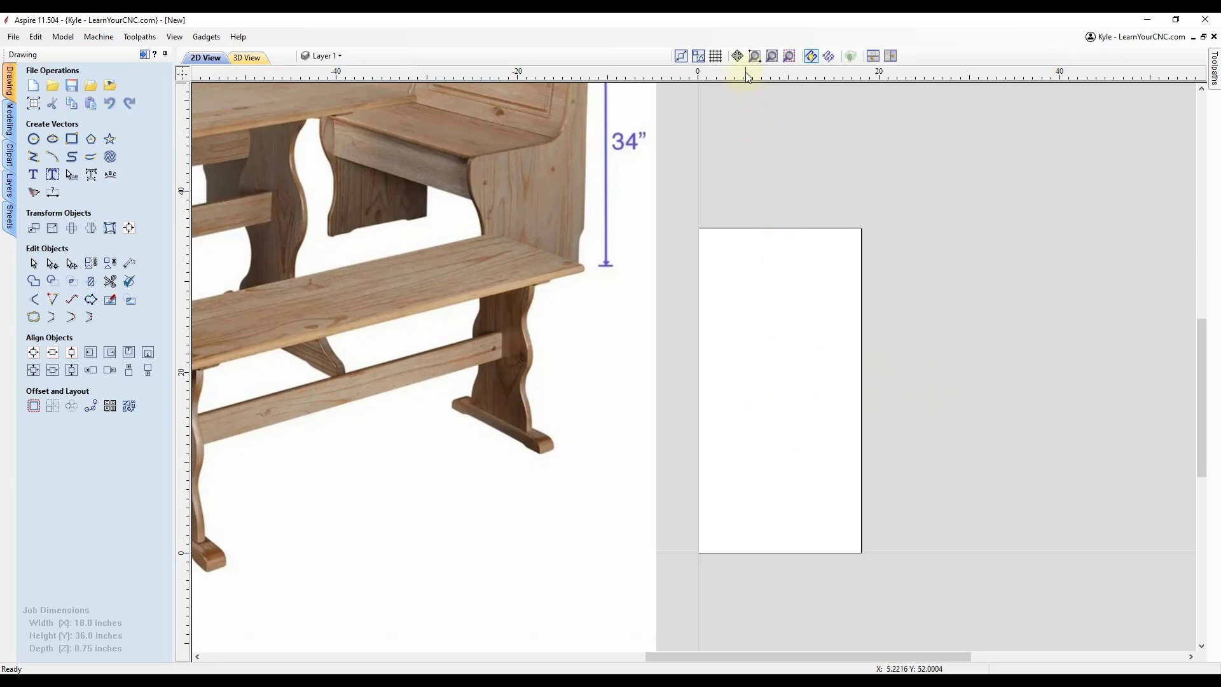
{"action": "left_click_drag", "start_coordinate": [753, 72], "coordinate": [771, 535]}
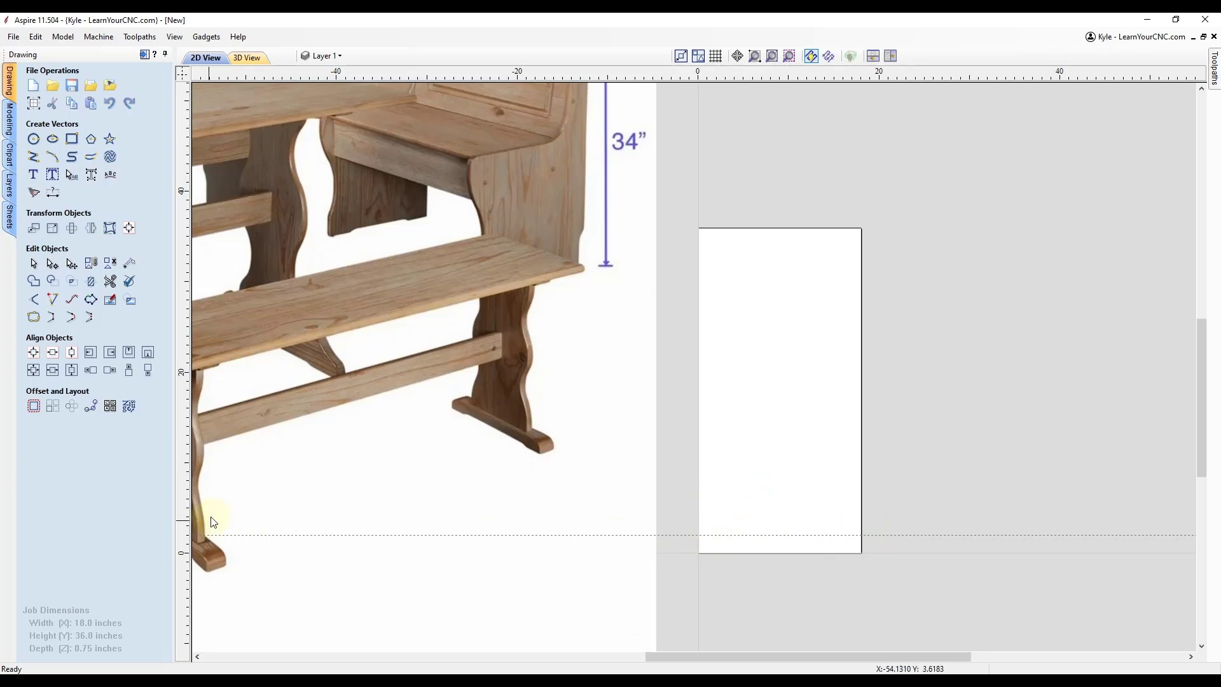
{"action": "left_click_drag", "start_coordinate": [184, 502], "coordinate": [812, 500]}
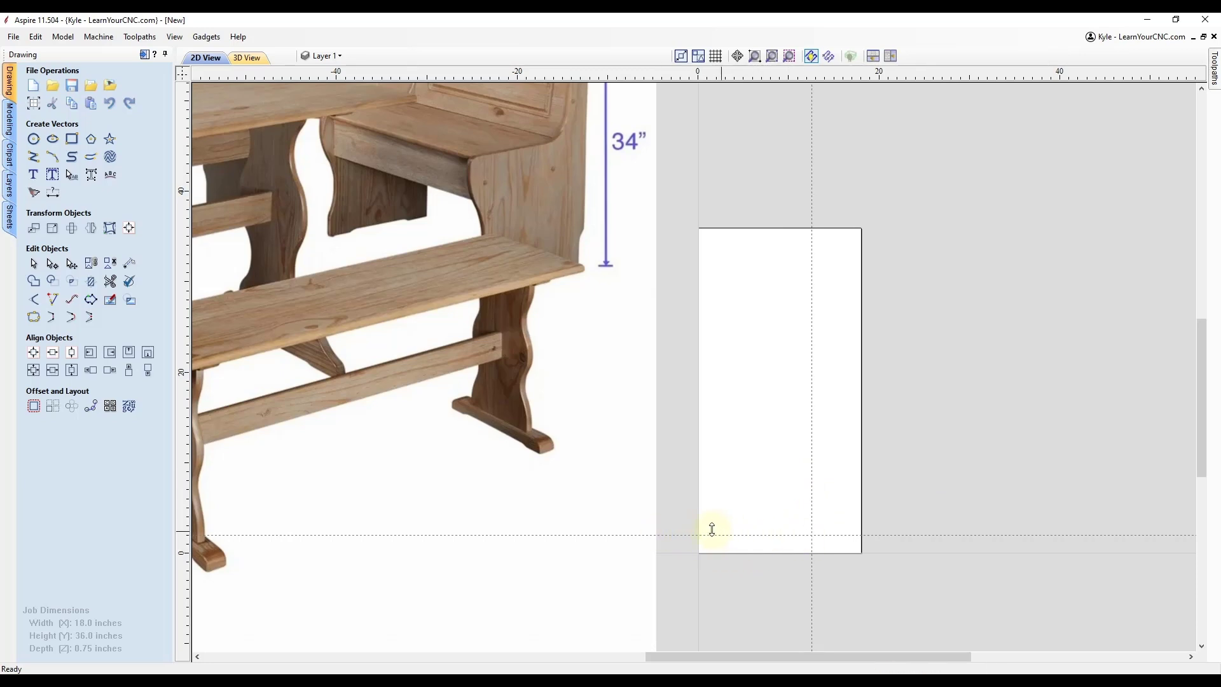
Step: Create 6 horizontal guides relative to the bottom guide, offset 30/6 = 5 inches apart
{"action": "double_click", "coordinate": [748, 535]}
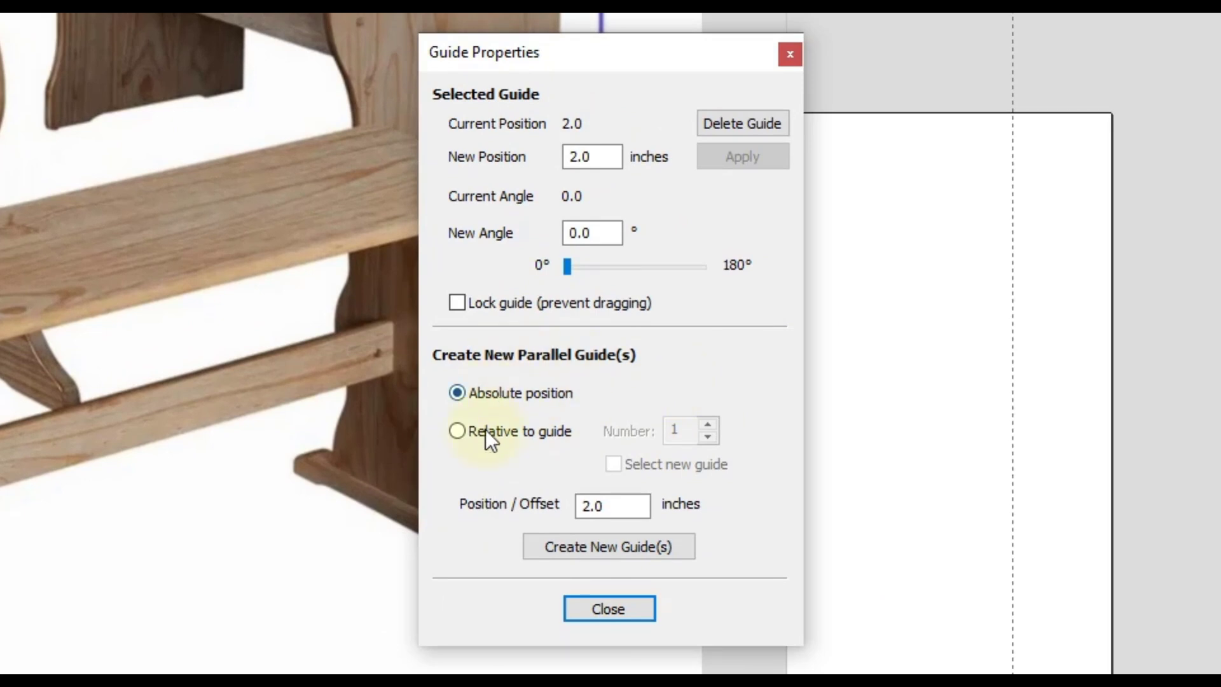
{"action": "left_click", "coordinate": [458, 432]}
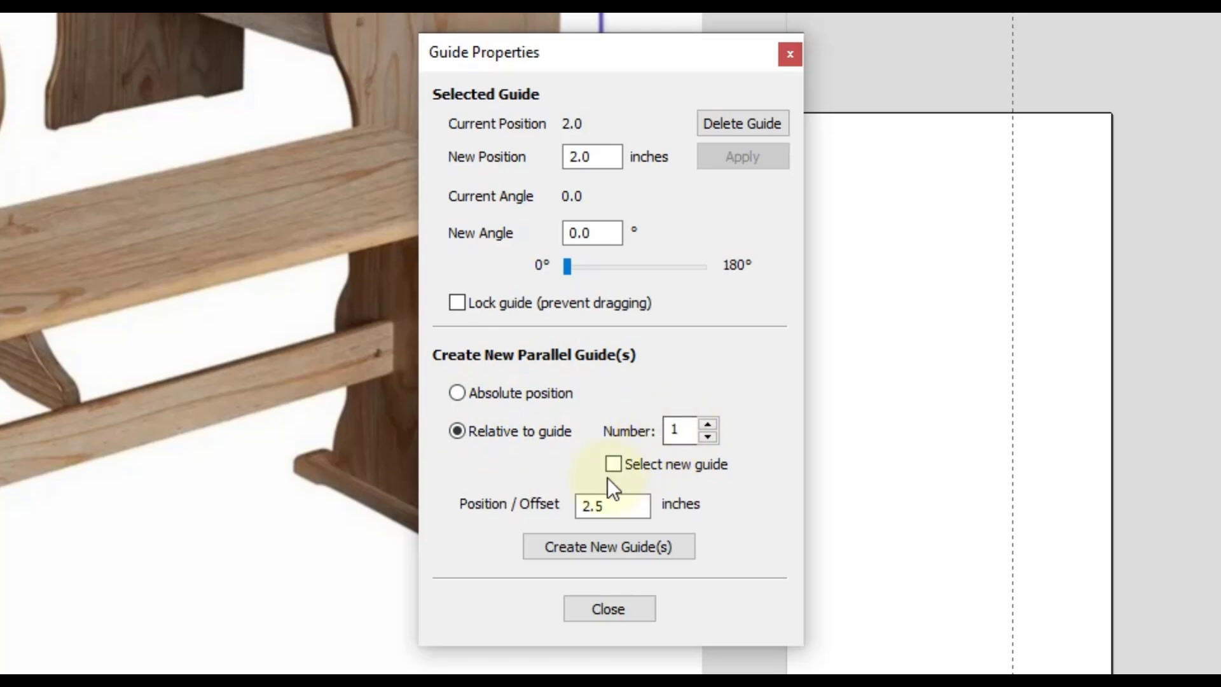
{"action": "left_click_drag", "start_coordinate": [683, 429], "coordinate": [655, 433]}
{"action": "type", "text": "6"}
{"action": "left_click", "coordinate": [599, 504]}
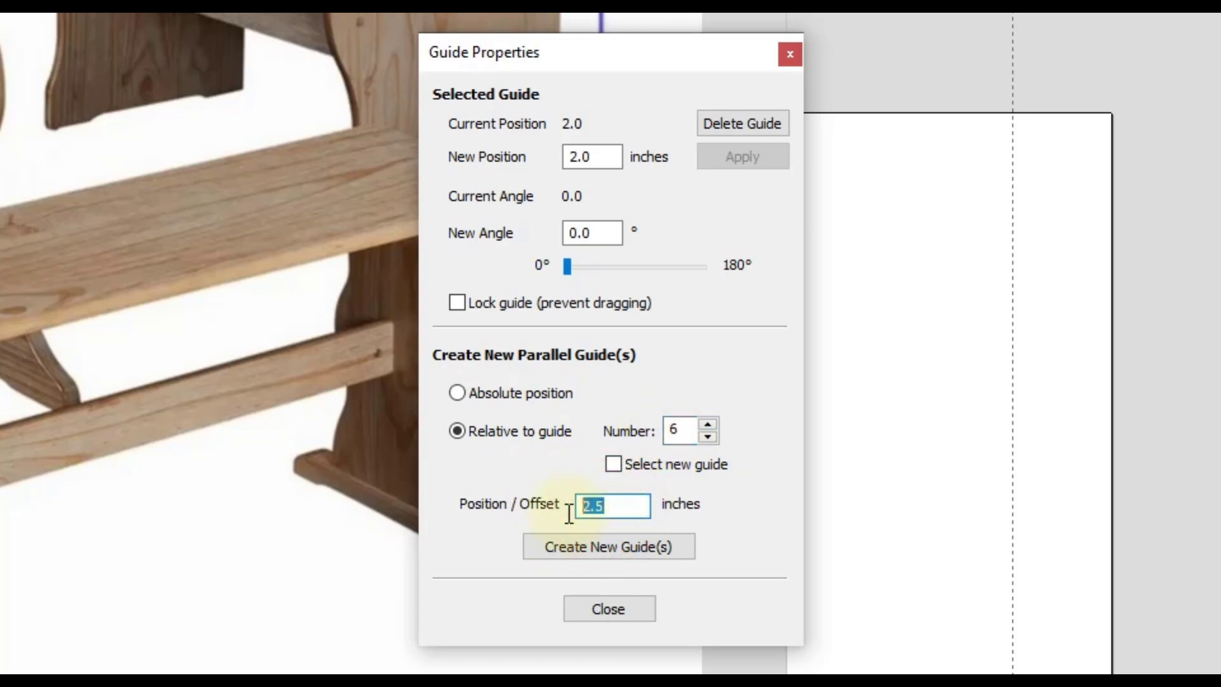
{"action": "type", "text": "30/6"}
{"action": "key", "text": "equal"}
{"action": "left_click", "coordinate": [617, 550]}
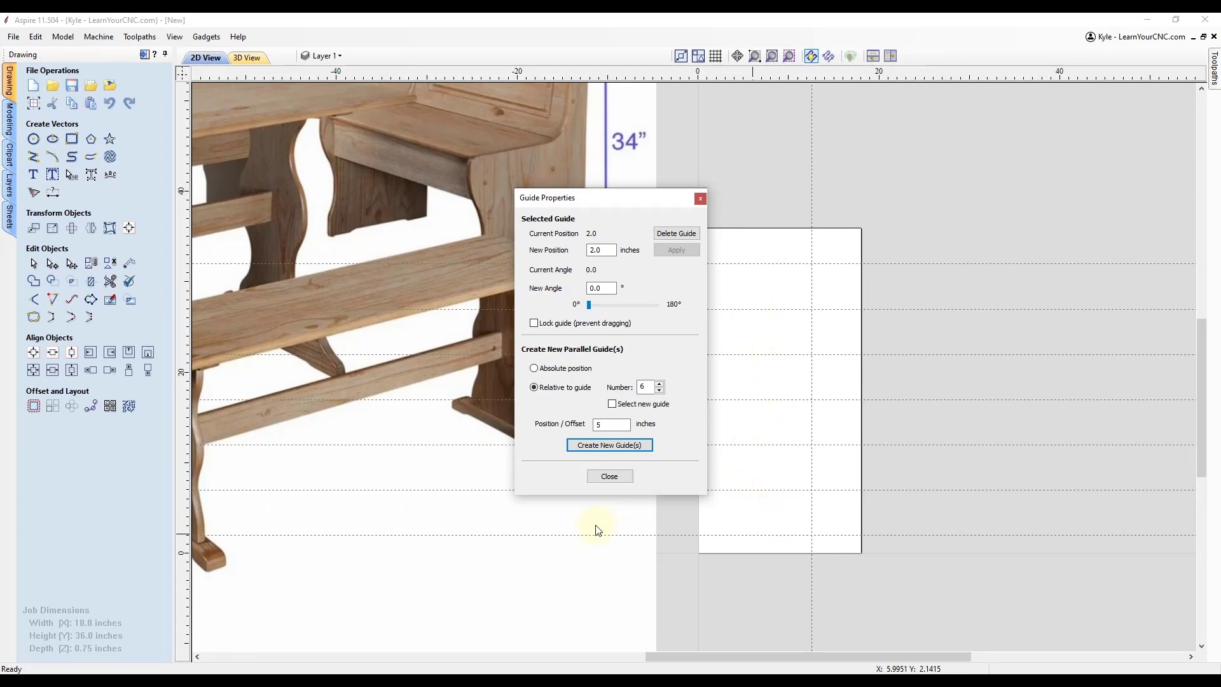
{"action": "left_click", "coordinate": [609, 477]}
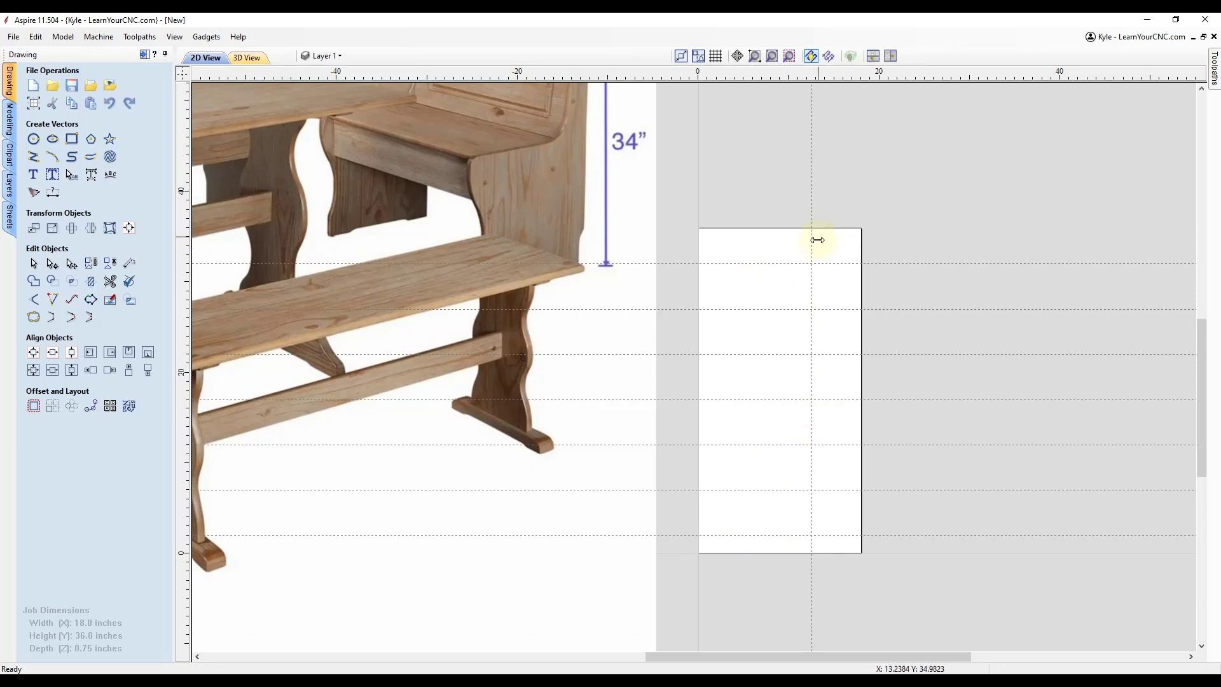
{"action": "scroll", "coordinate": [937, 435], "scroll_direction": "down", "scroll_amount": 3}
{"action": "scroll", "coordinate": [676, 469], "scroll_direction": "up", "scroll_amount": 10}
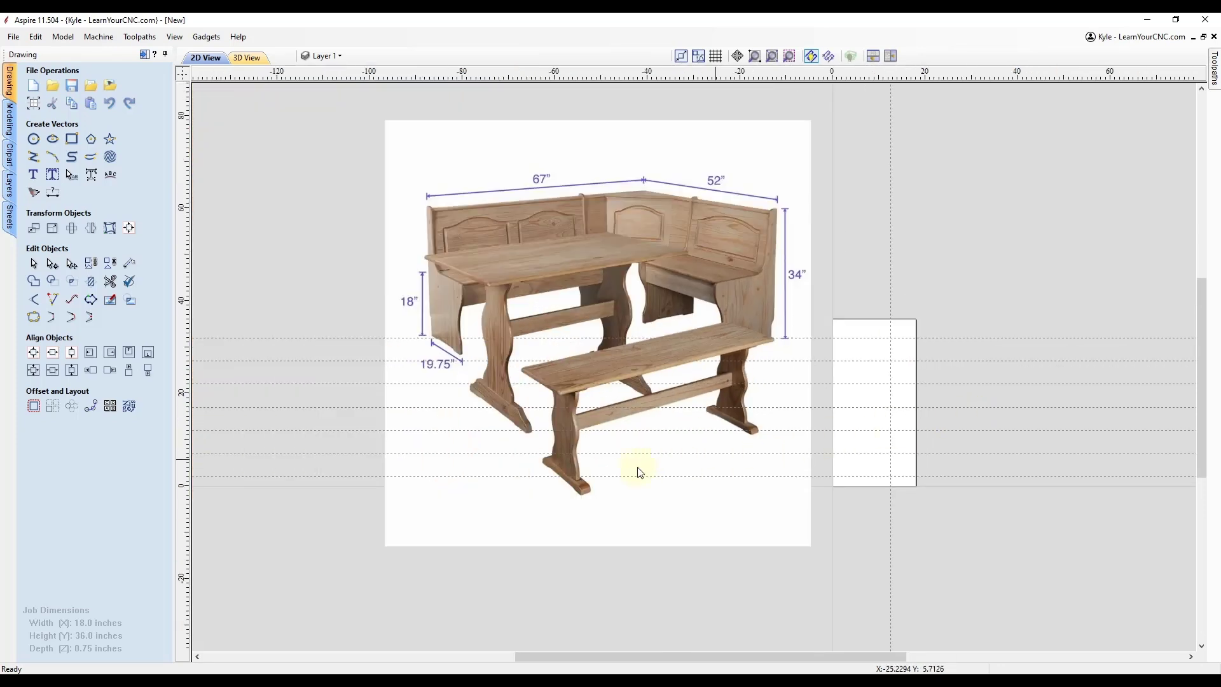
{"action": "scroll", "coordinate": [569, 468], "scroll_direction": "up", "scroll_amount": 2}
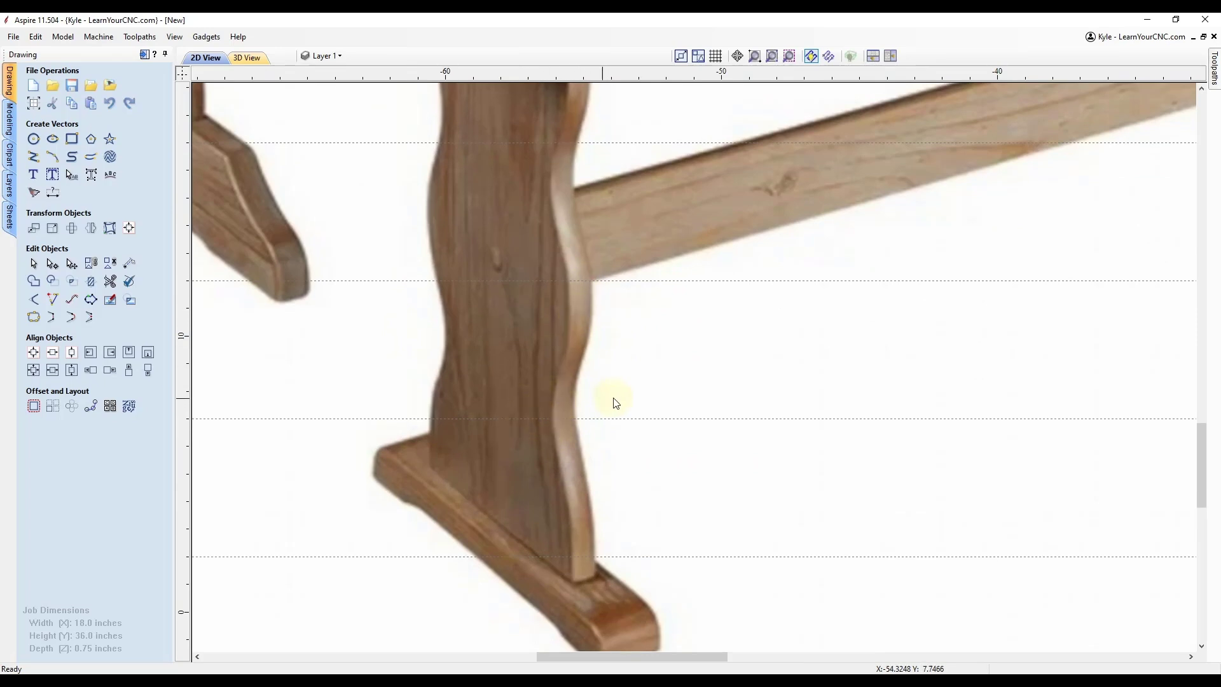
{"action": "scroll", "coordinate": [447, 410], "scroll_direction": "down", "scroll_amount": 3}
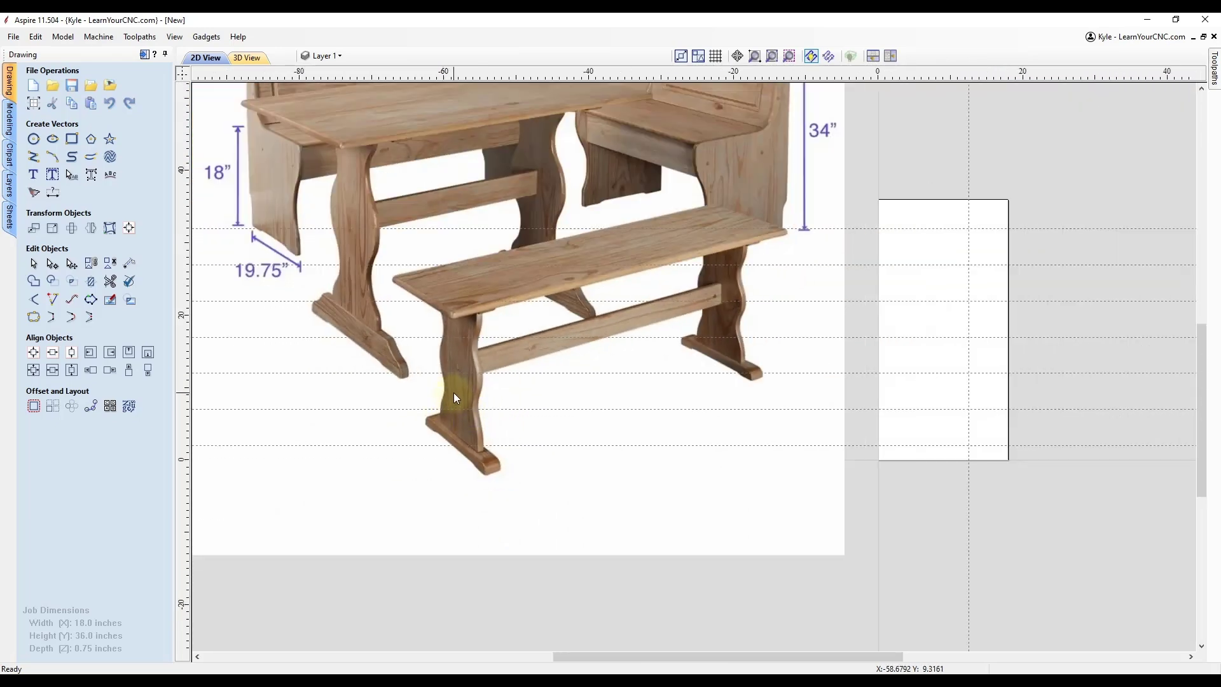
{"action": "scroll", "coordinate": [1077, 367], "scroll_direction": "up", "scroll_amount": 2}
{"action": "scroll", "coordinate": [1078, 363], "scroll_direction": "up", "scroll_amount": 3}
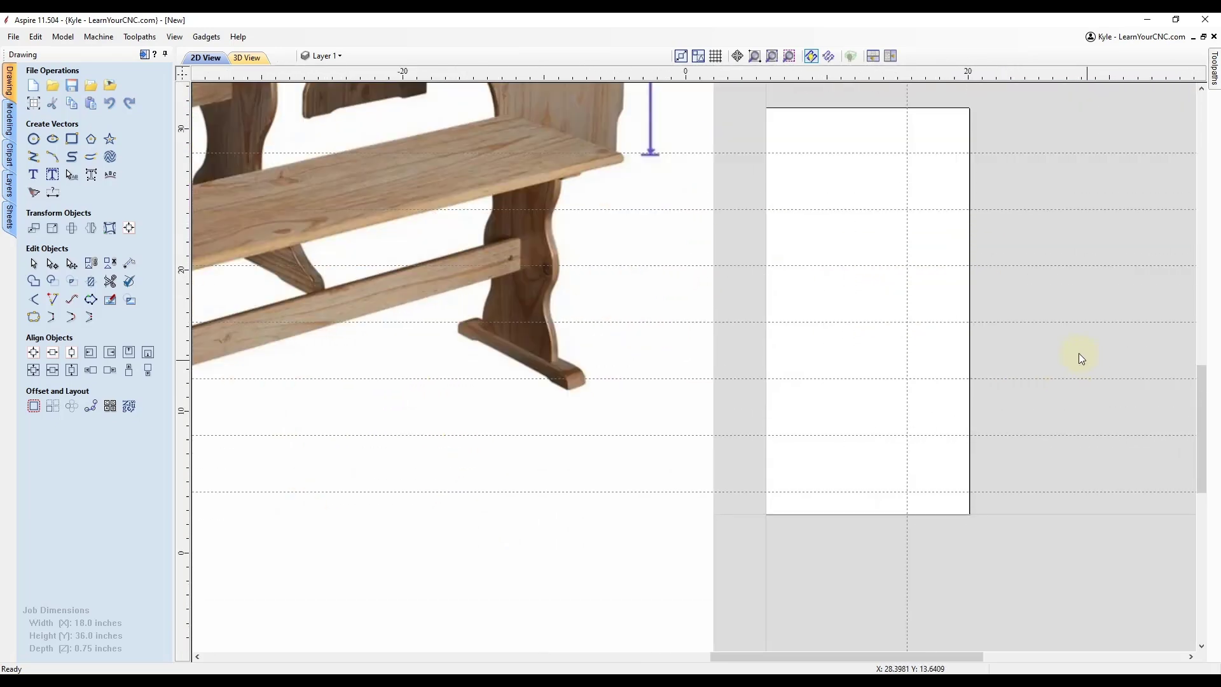
{"action": "scroll", "coordinate": [629, 433], "scroll_direction": "down", "scroll_amount": 3}
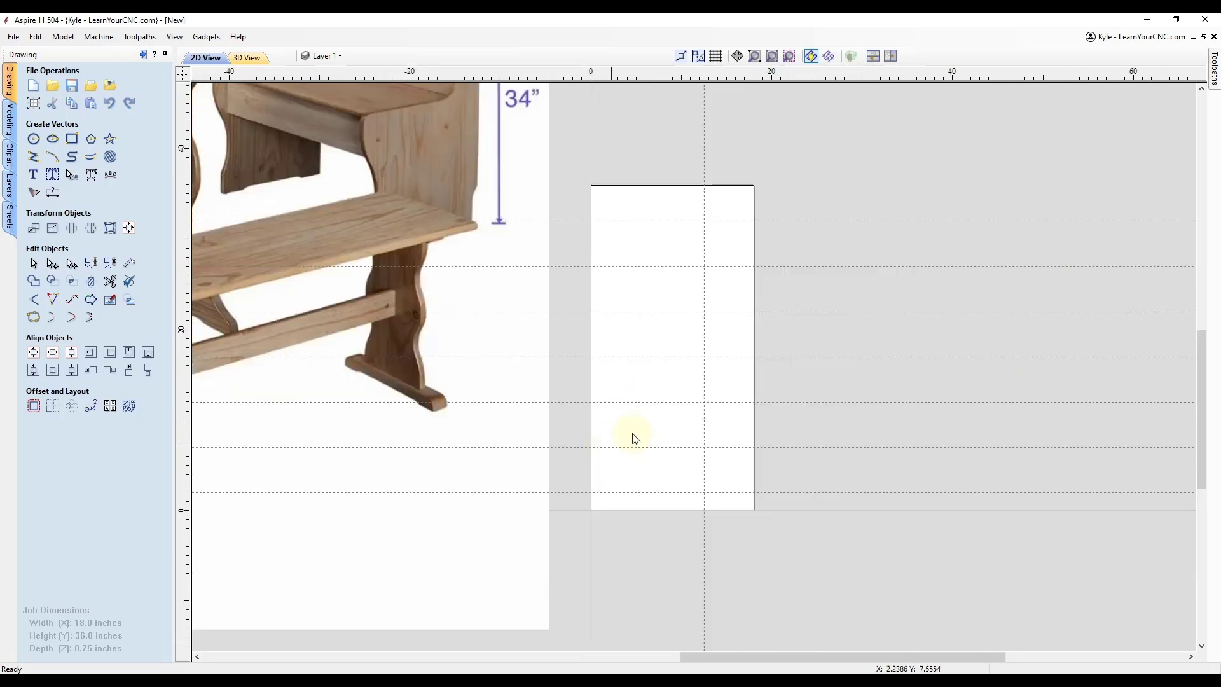
Step: Create 1 new vertical guide offset 1.5 inches from the existing vertical guide
{"action": "double_click", "coordinate": [704, 373]}
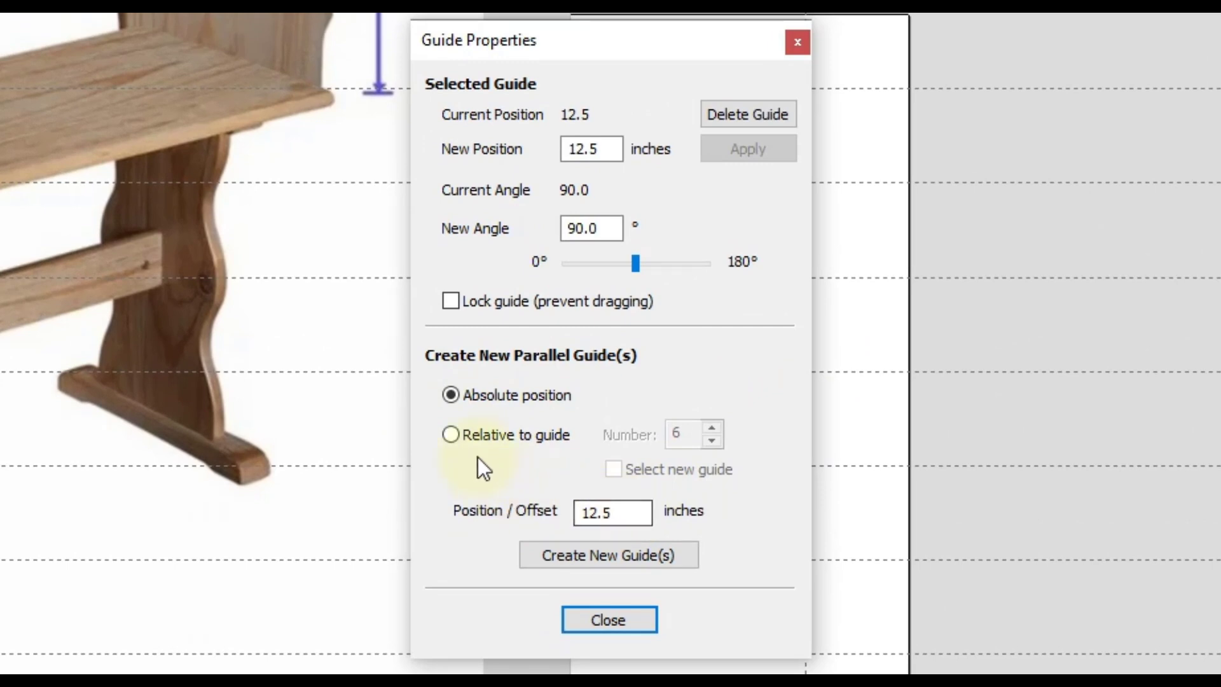
{"action": "left_click", "coordinate": [454, 436]}
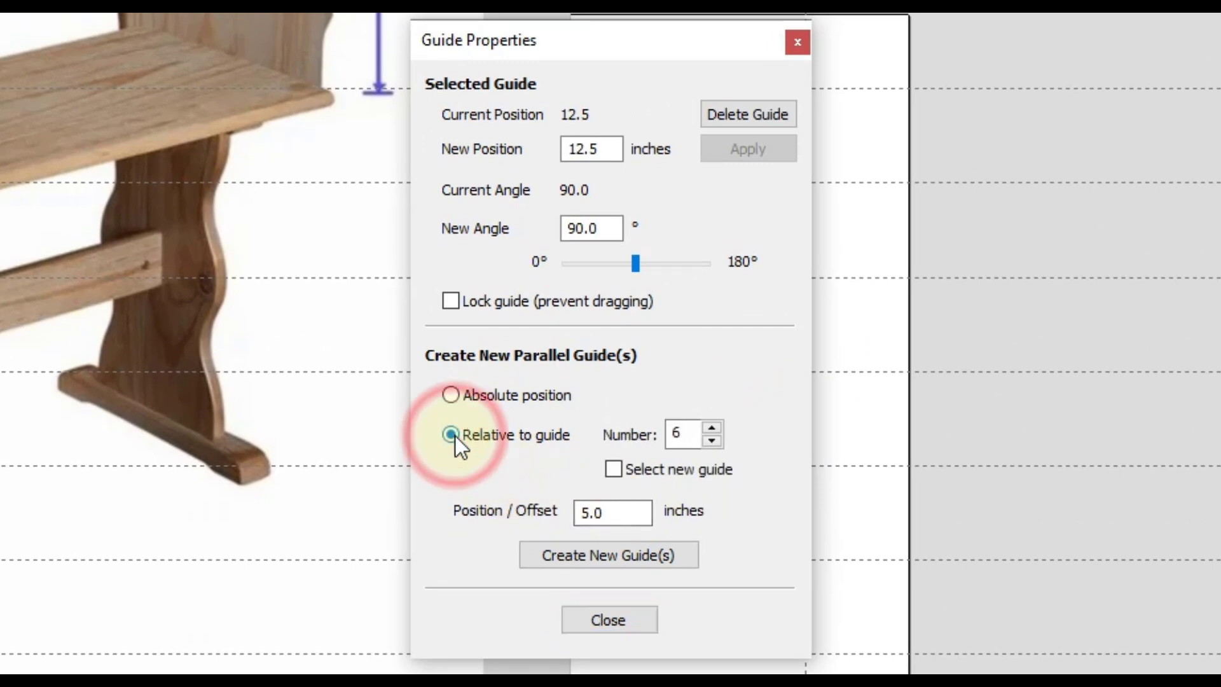
{"action": "double_click", "coordinate": [686, 433]}
{"action": "type", "text": "1"}
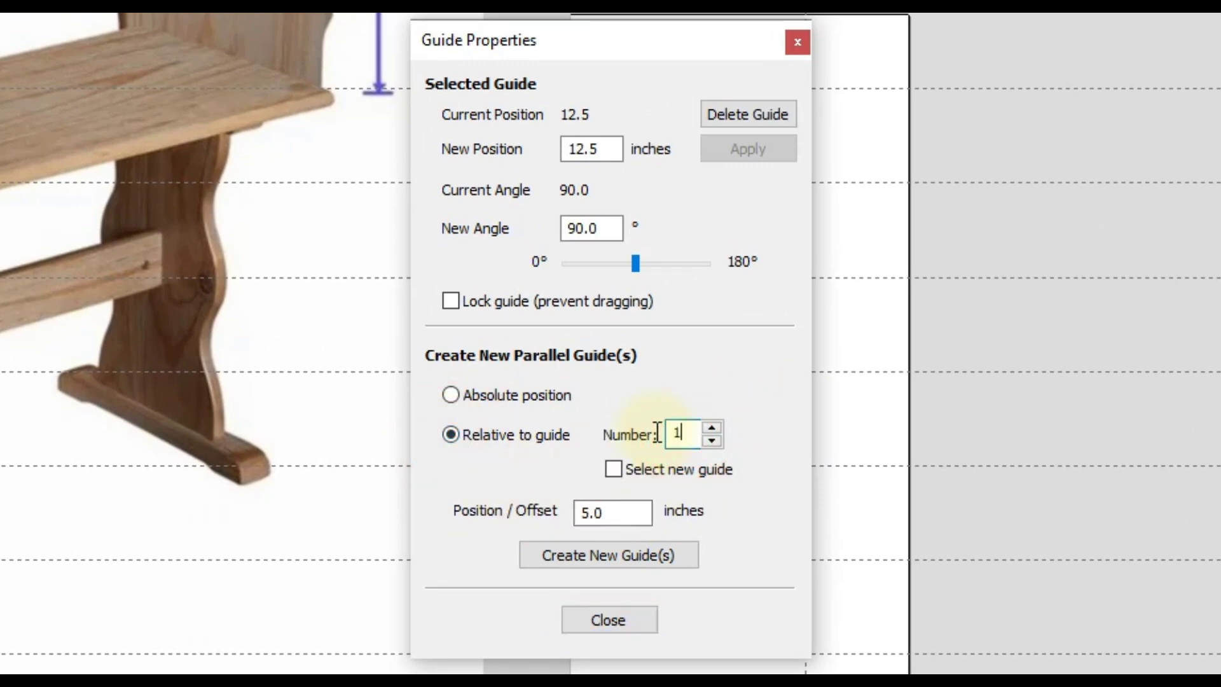
{"action": "double_click", "coordinate": [601, 512]}
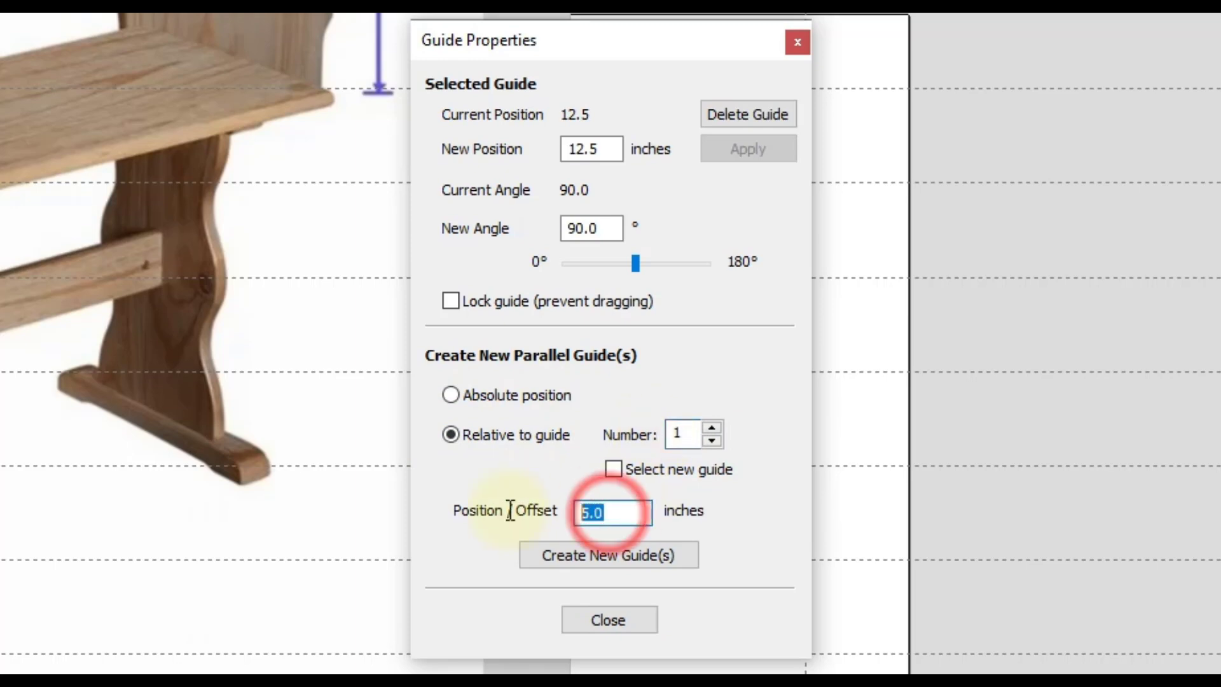
{"action": "key", "text": "BackSpace"}
{"action": "type", "text": "1.5"}
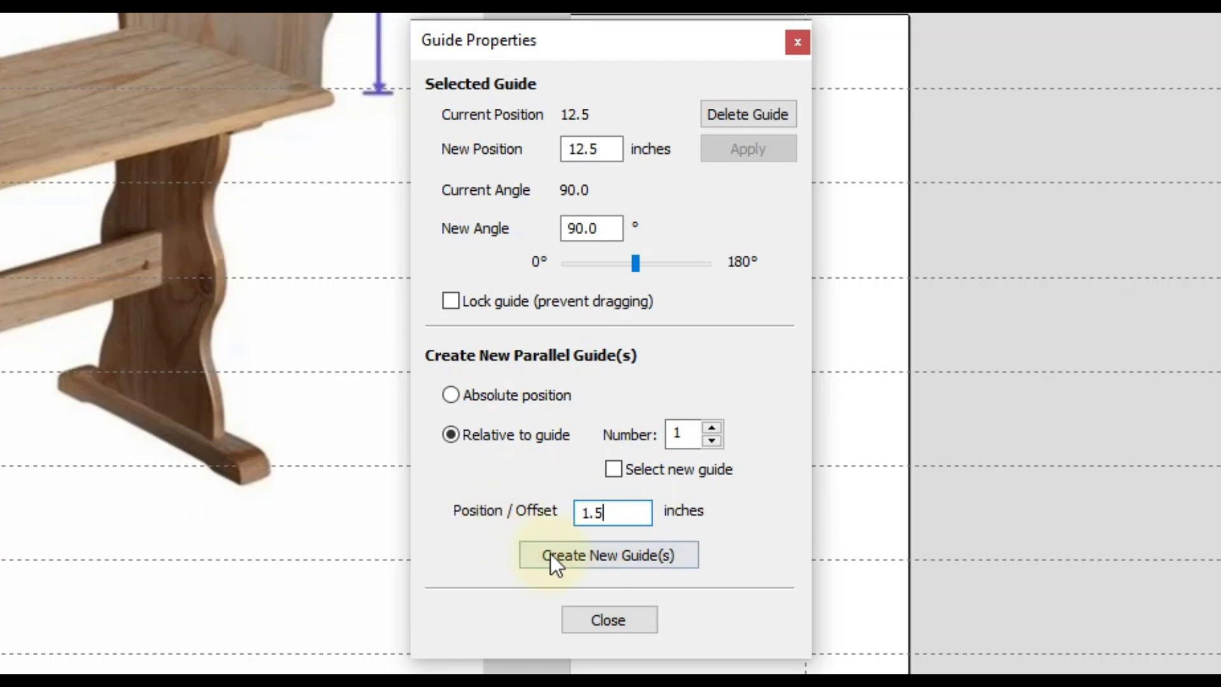
{"action": "left_click", "coordinate": [582, 557]}
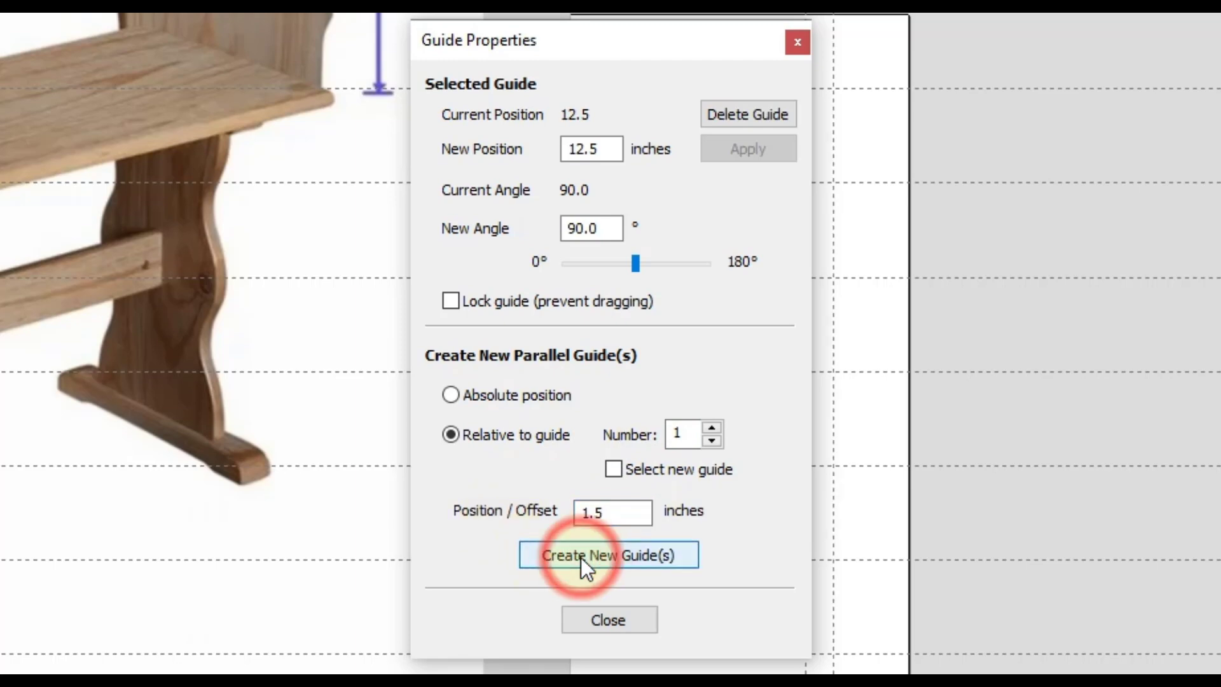
{"action": "left_click", "coordinate": [597, 620]}
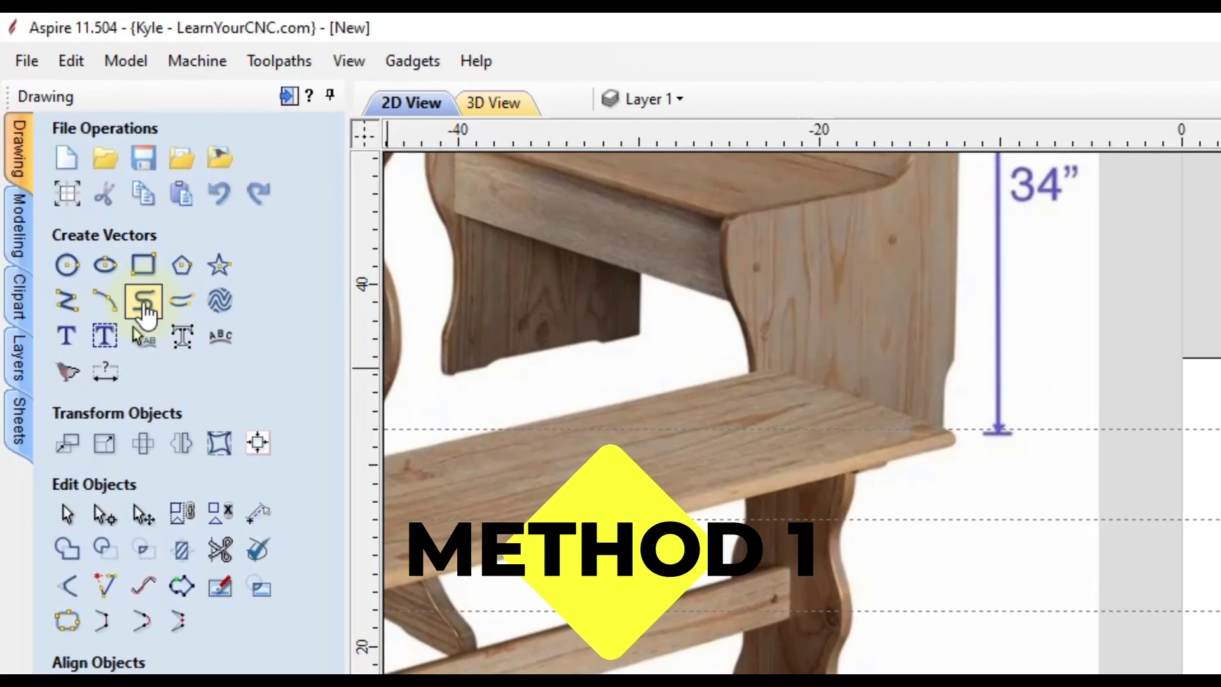
Step: Draw a smooth curve alternating between the 12.5- and 14-inch guides, bottom to top
{"action": "left_click", "coordinate": [145, 311]}
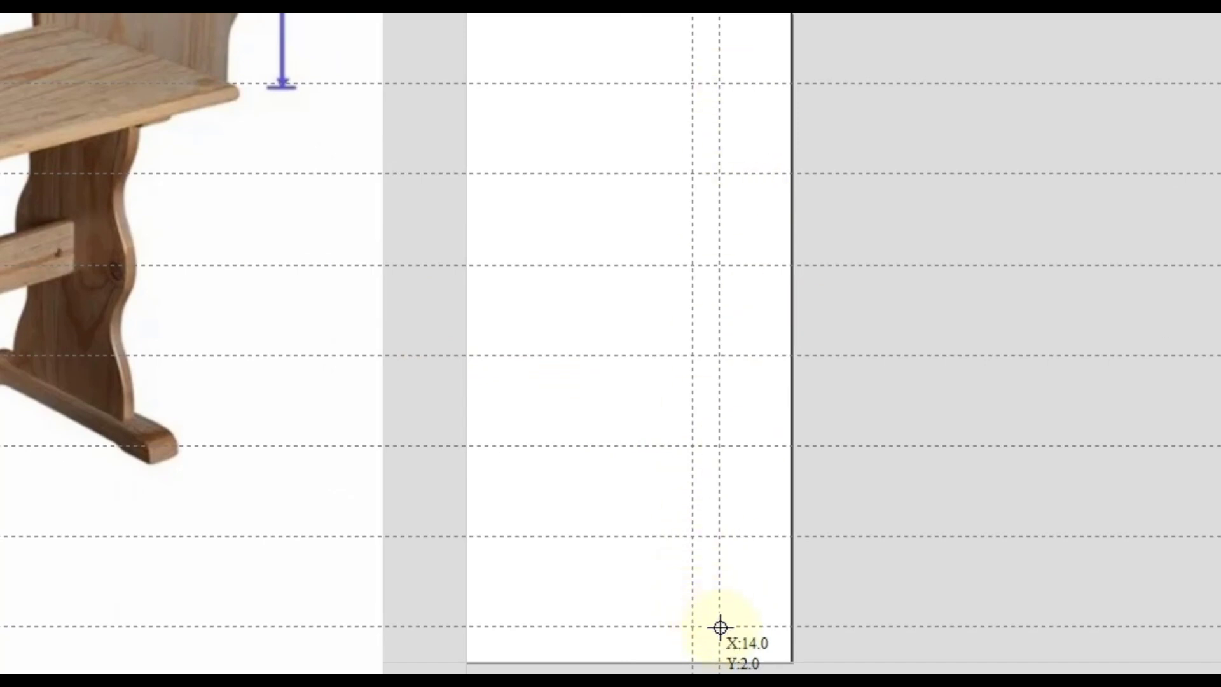
{"action": "left_click", "coordinate": [720, 627]}
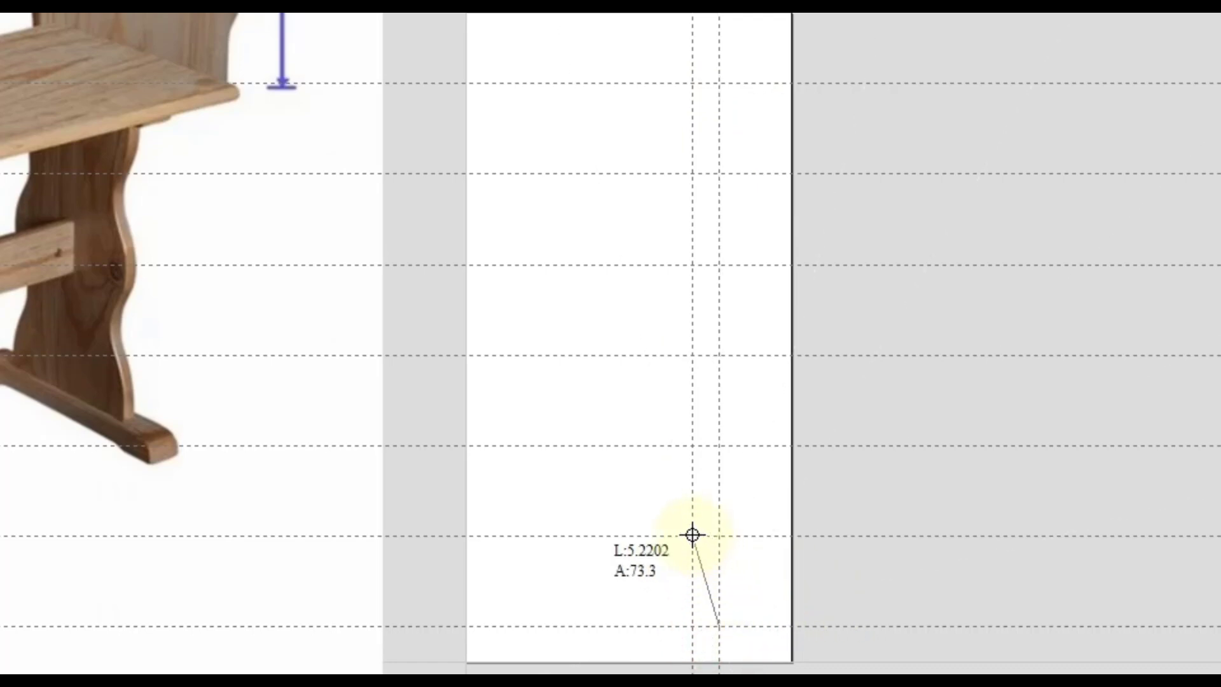
{"action": "left_click", "coordinate": [692, 535]}
{"action": "left_click", "coordinate": [716, 444]}
{"action": "left_click", "coordinate": [693, 355]}
{"action": "left_click", "coordinate": [719, 264]}
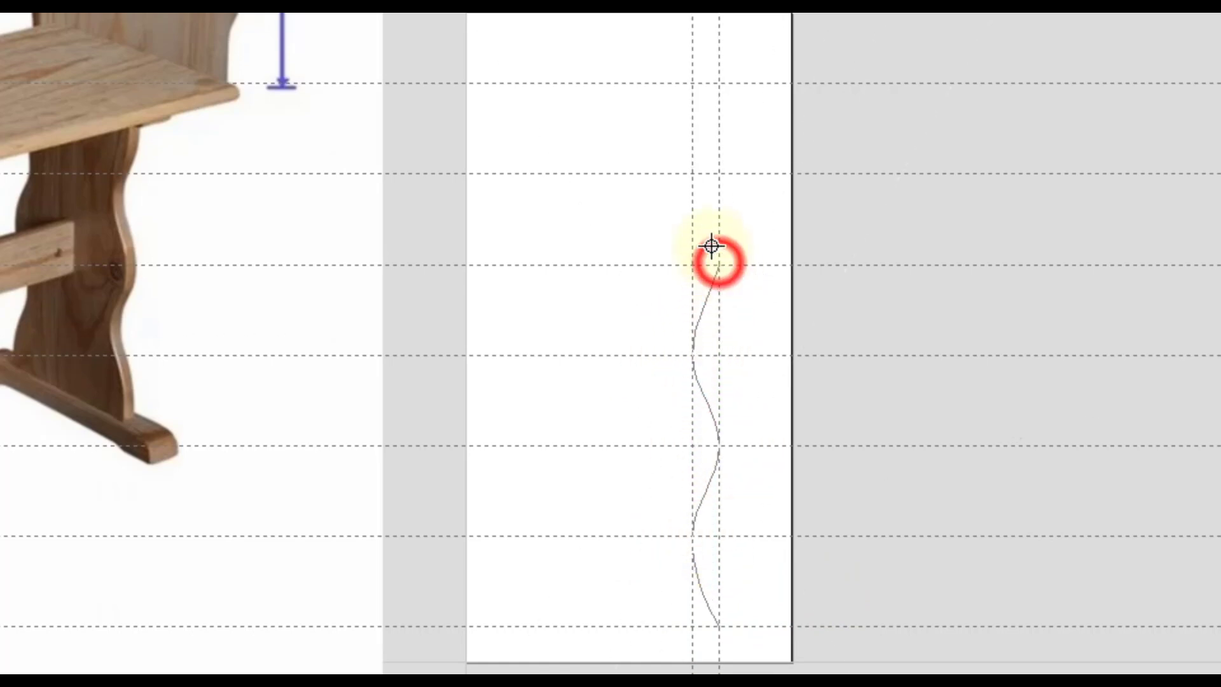
{"action": "left_click", "coordinate": [690, 170]}
{"action": "left_click", "coordinate": [718, 83]}
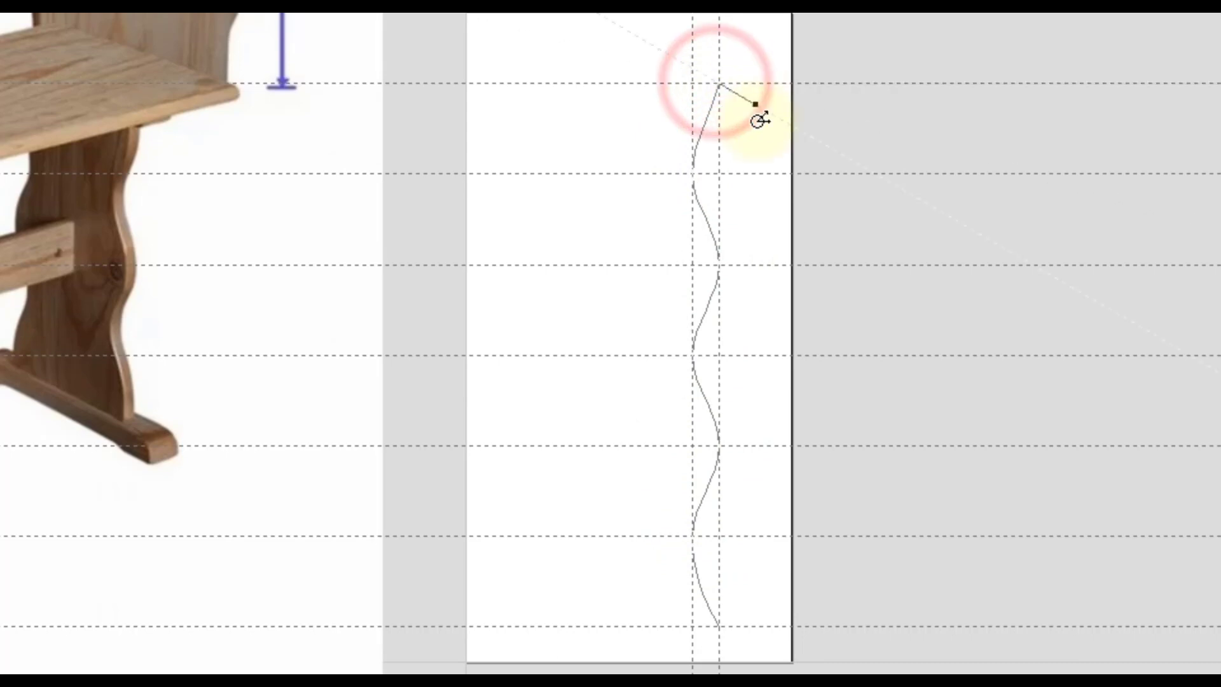
{"action": "right_click", "coordinate": [763, 128]}
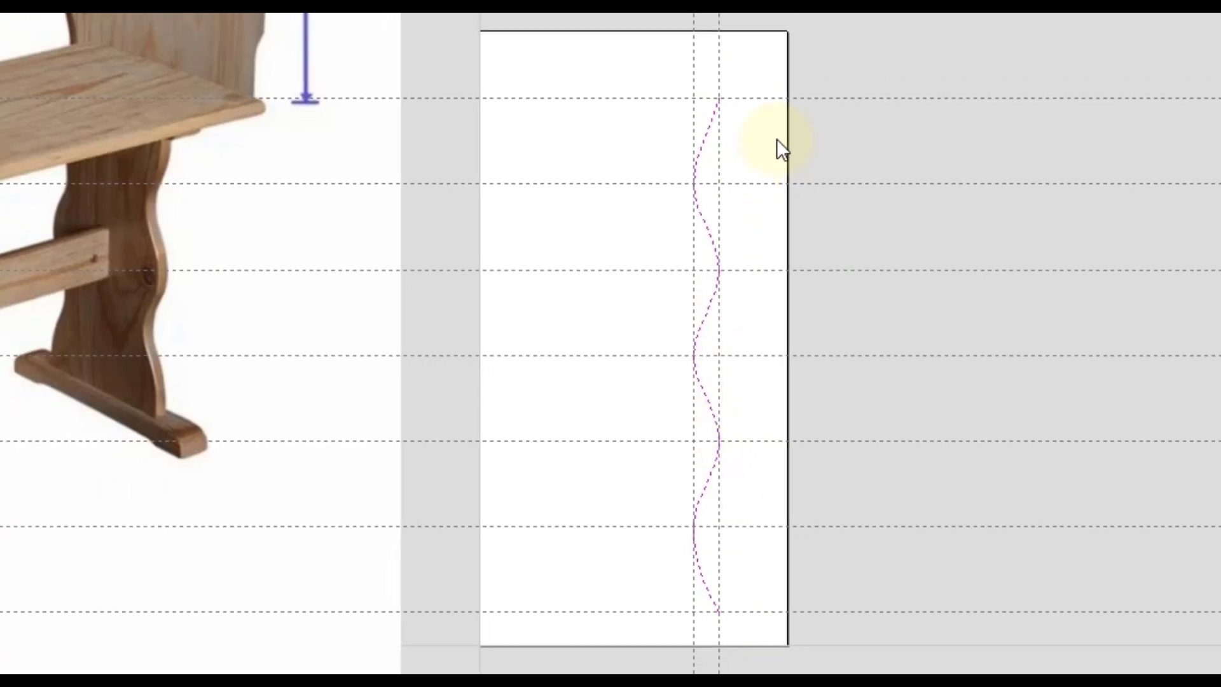
{"action": "left_click", "coordinate": [781, 120]}
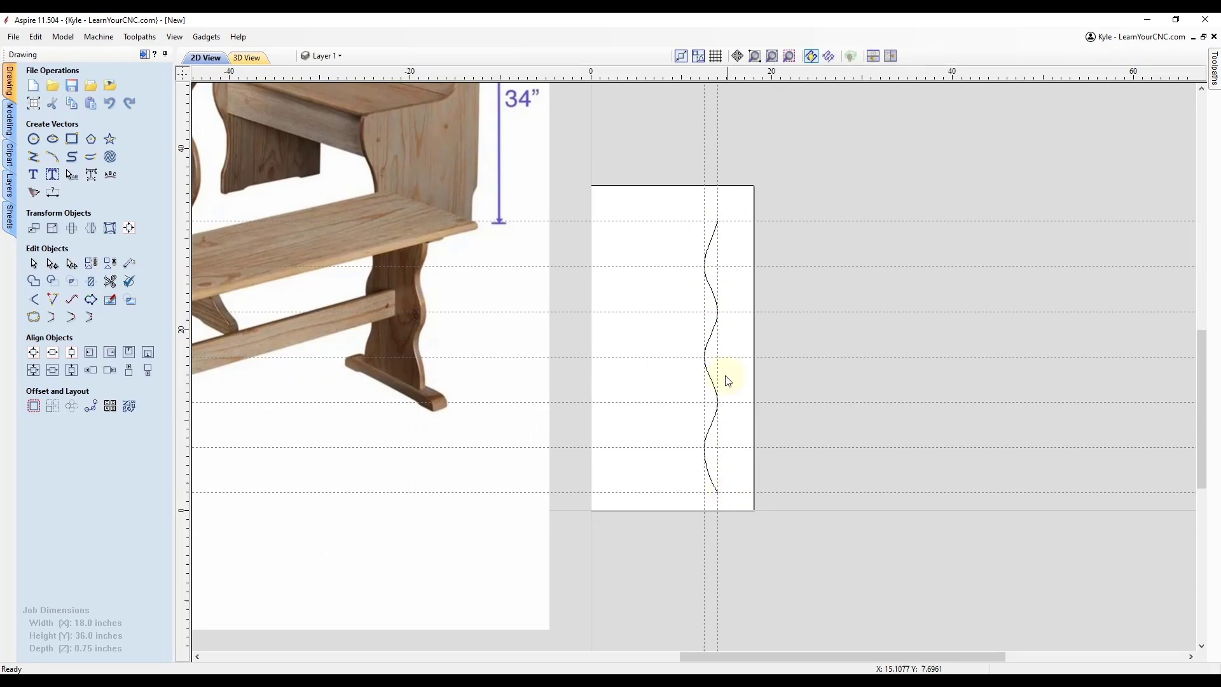
Step: Delete the wavy curve
{"action": "scroll", "coordinate": [713, 288], "scroll_direction": "up", "scroll_amount": 2}
{"action": "left_click", "coordinate": [712, 287]}
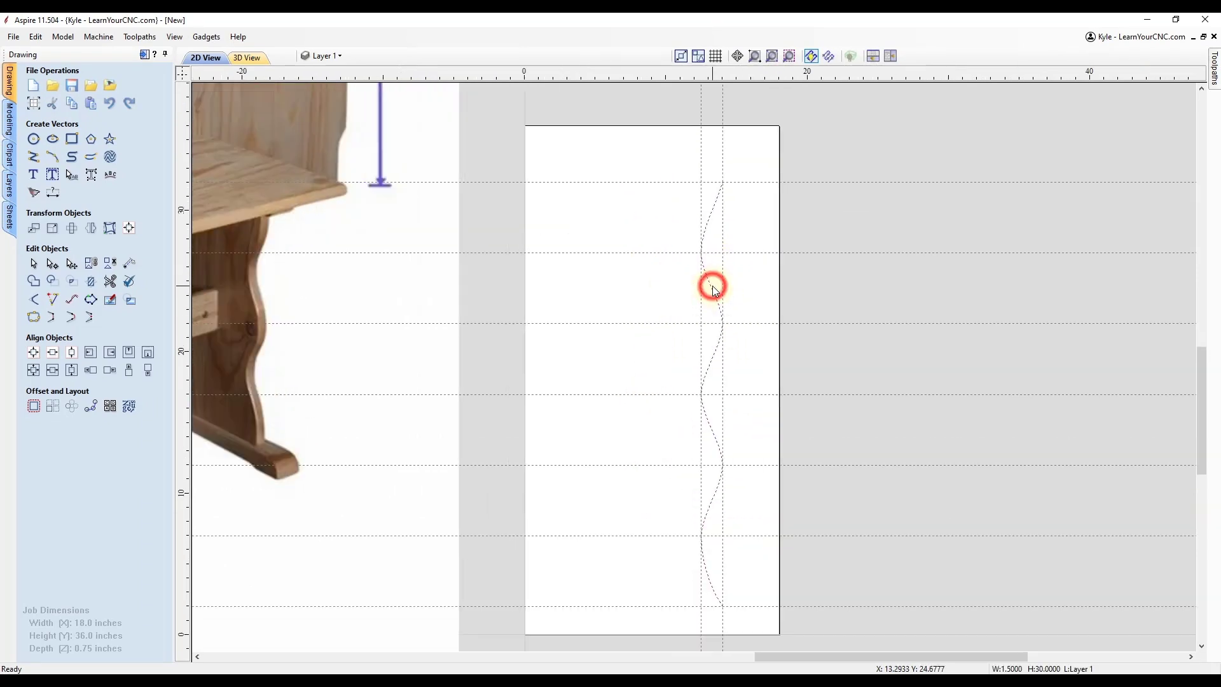
{"action": "key", "text": "Delete"}
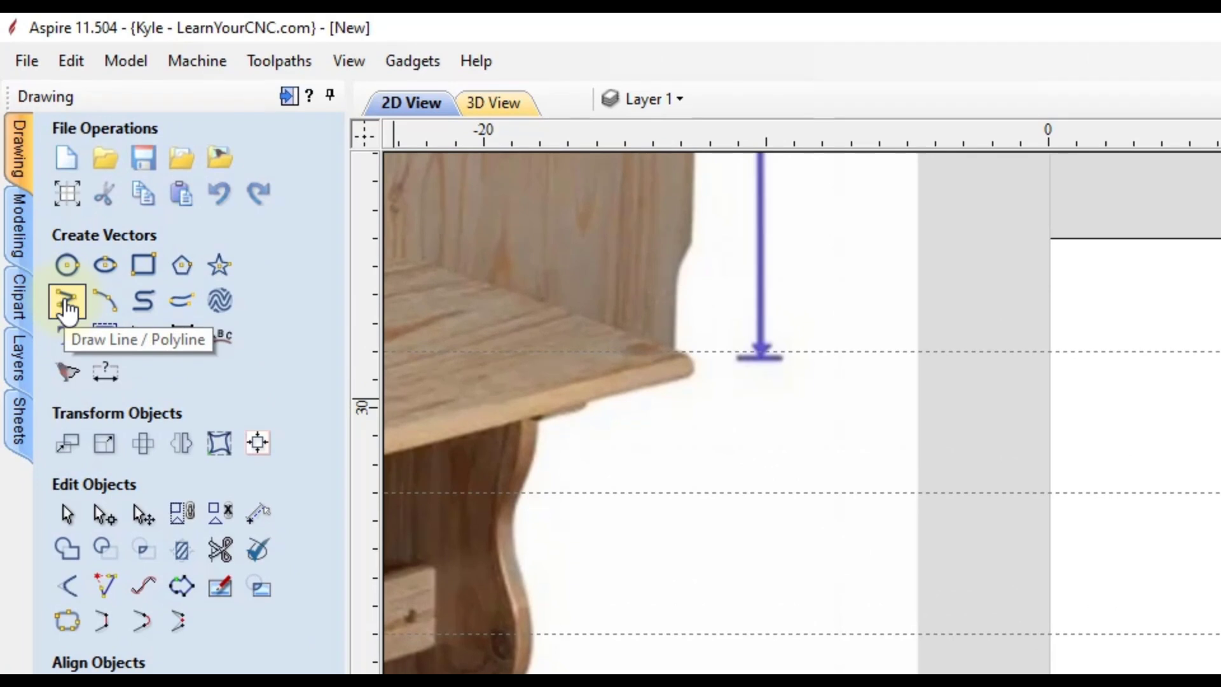
Step: Draw a straight-line zigzag polyline alternating between the left and right vertical guides up to the top
{"action": "left_click", "coordinate": [68, 309]}
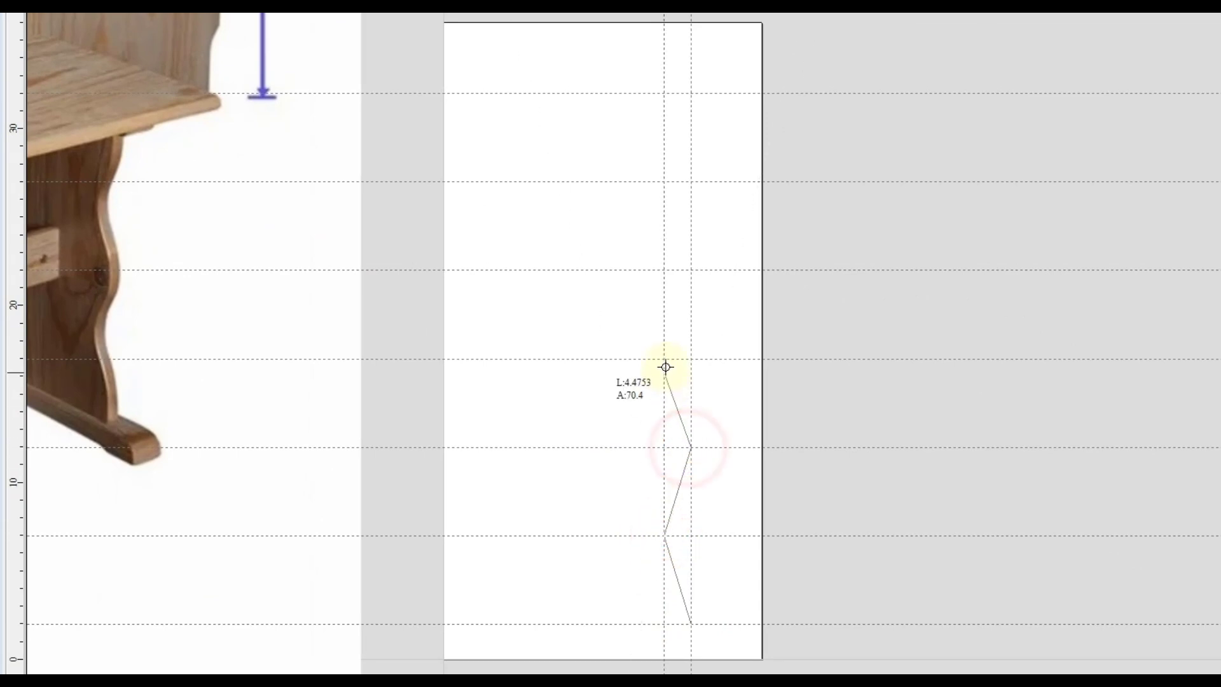
{"action": "left_click", "coordinate": [664, 359]}
{"action": "left_click", "coordinate": [692, 270]}
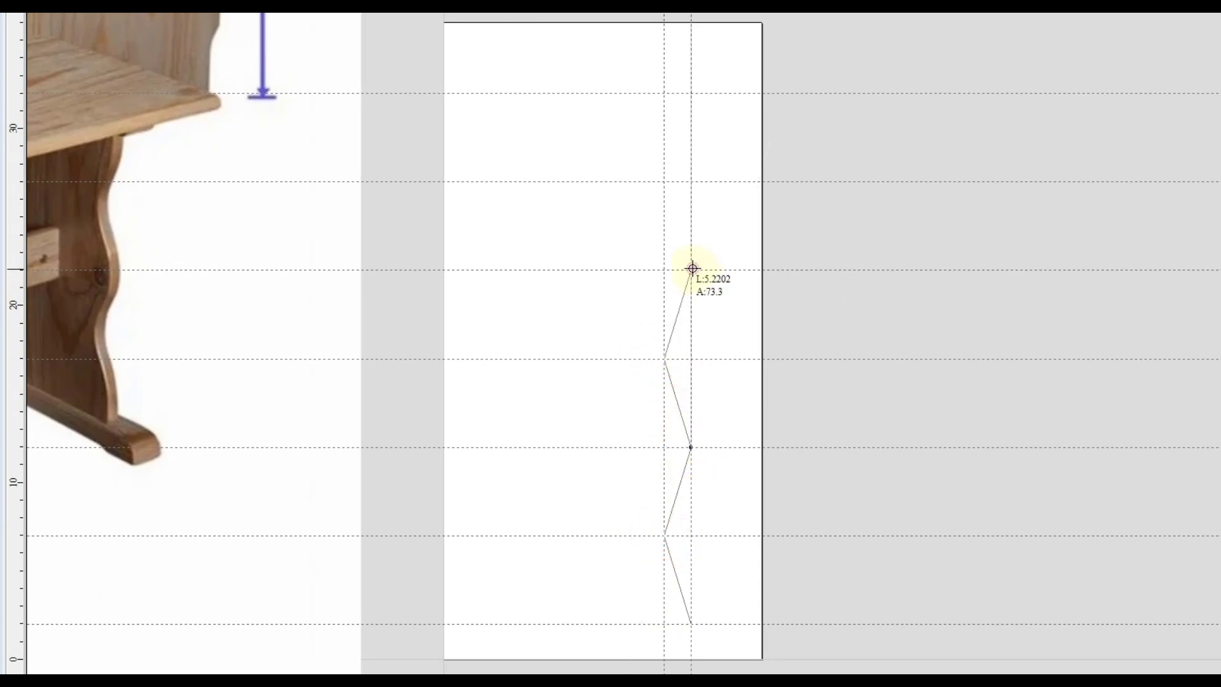
{"action": "left_click", "coordinate": [665, 181]}
{"action": "left_click", "coordinate": [692, 93]}
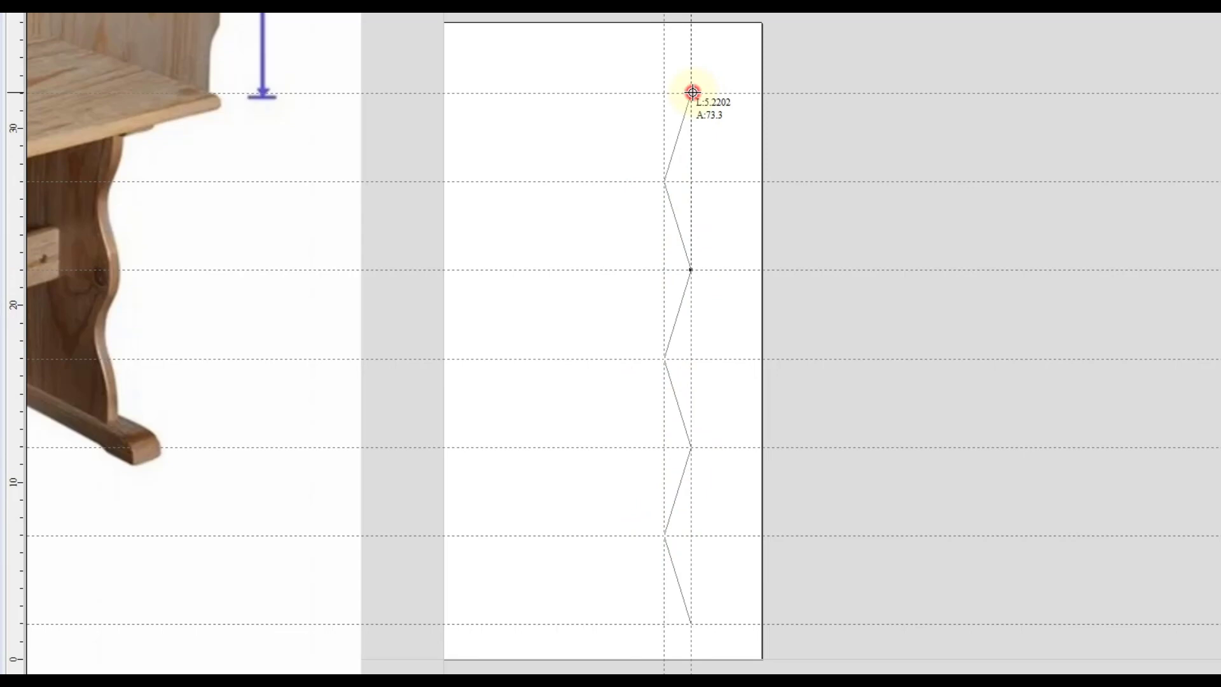
{"action": "right_click", "coordinate": [727, 134]}
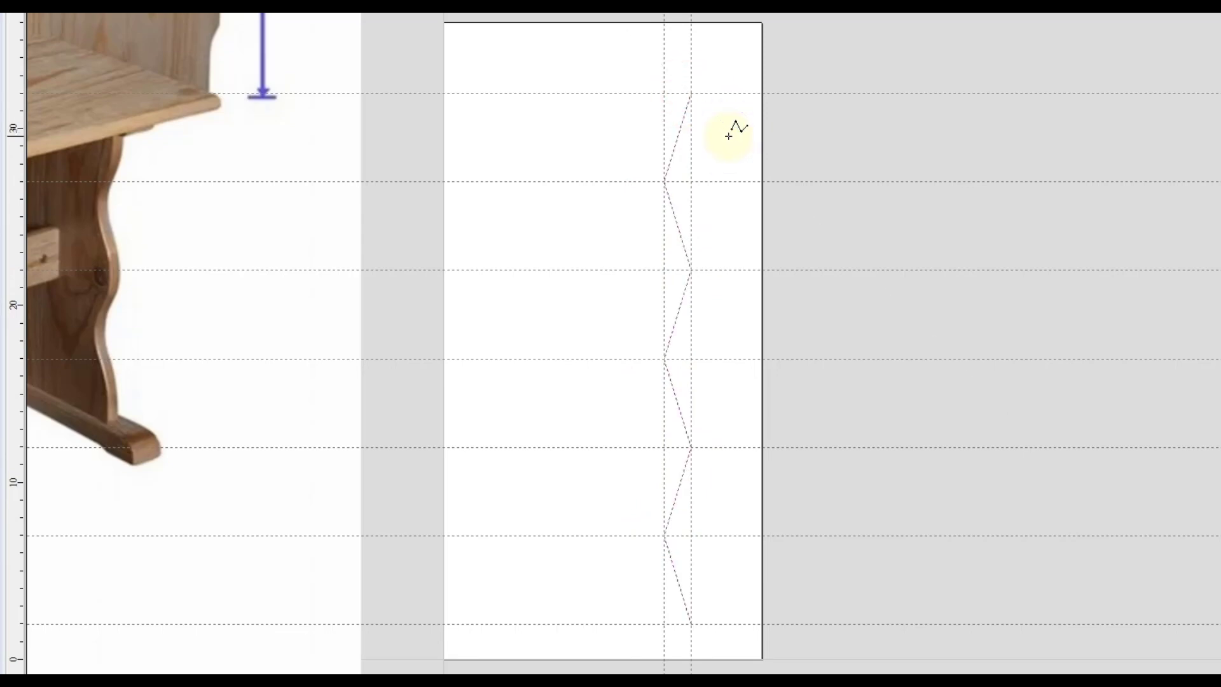
{"action": "left_click", "coordinate": [714, 117]}
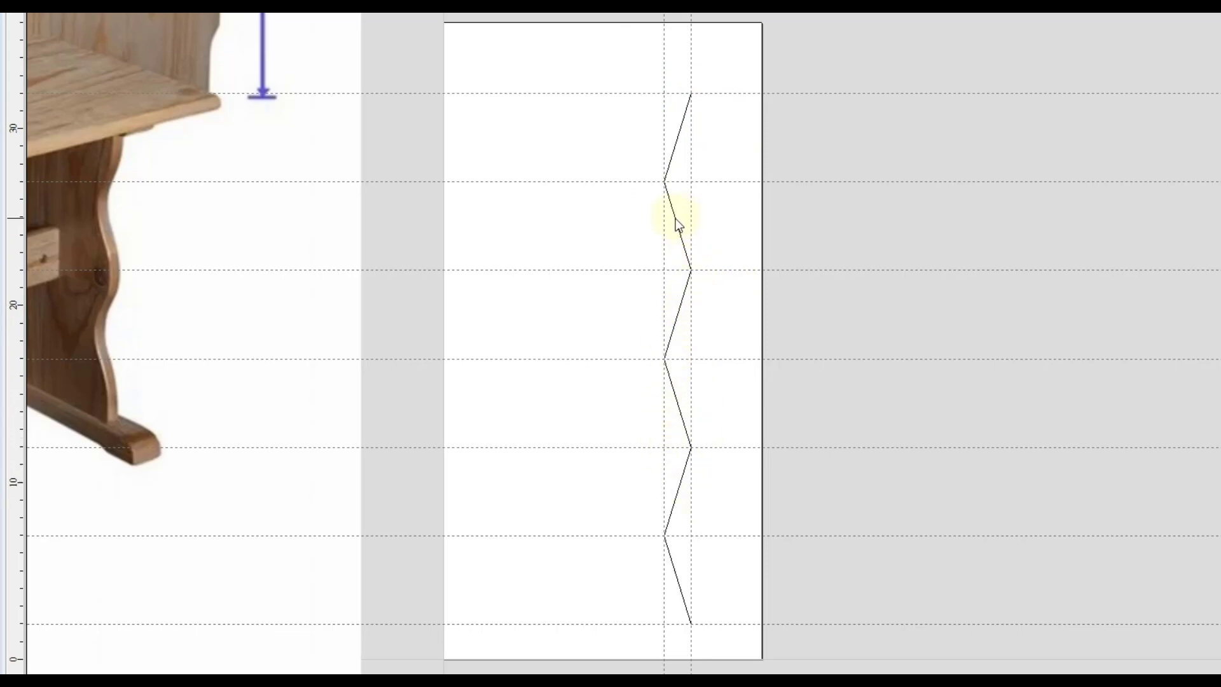
Step: Smooth all of the zigzag's corner nodes in node-edit mode so it flows as a wave
{"action": "left_click", "coordinate": [676, 218]}
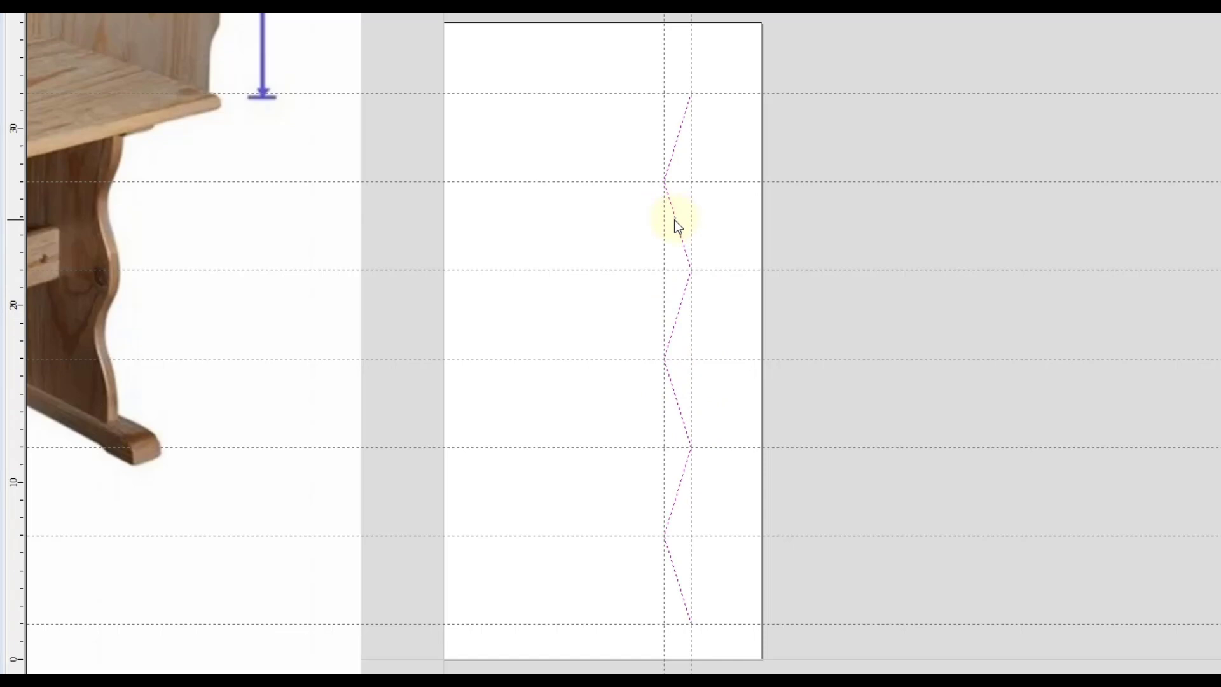
{"action": "key", "text": "n"}
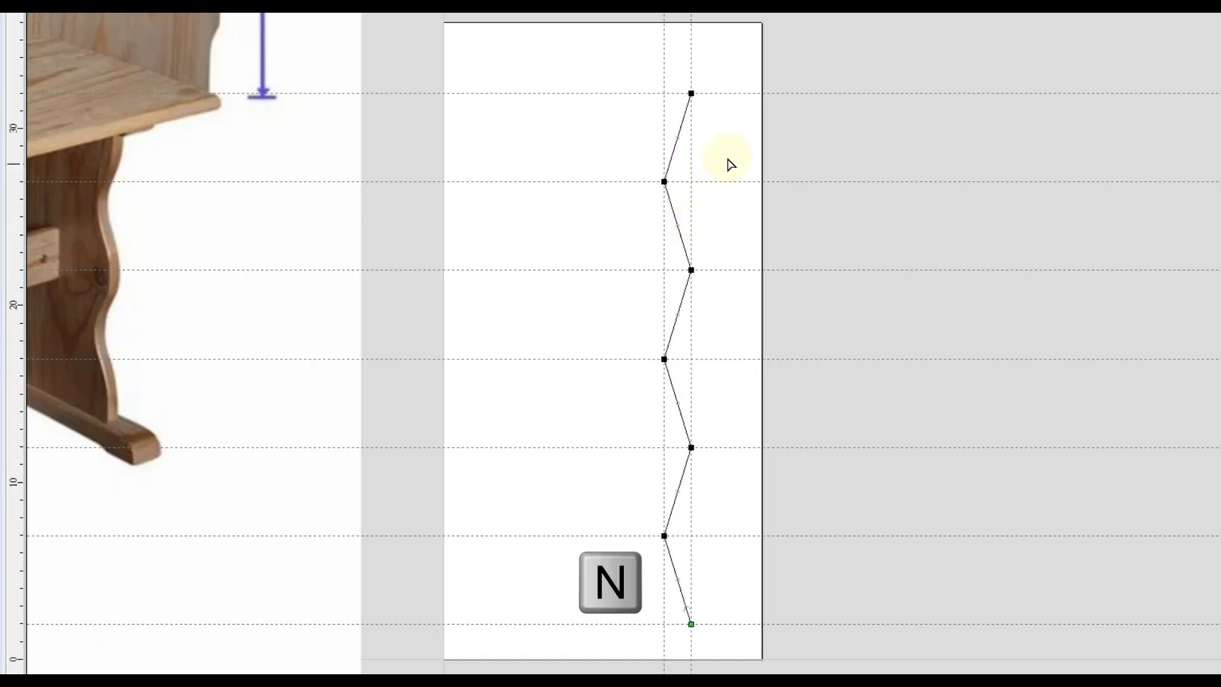
{"action": "mouse_move", "coordinate": [730, 155]}
{"action": "left_mouse_down"}
{"action": "mouse_move", "coordinate": [647, 384]}
{"action": "mouse_move", "coordinate": [624, 568]}
{"action": "left_mouse_up"}
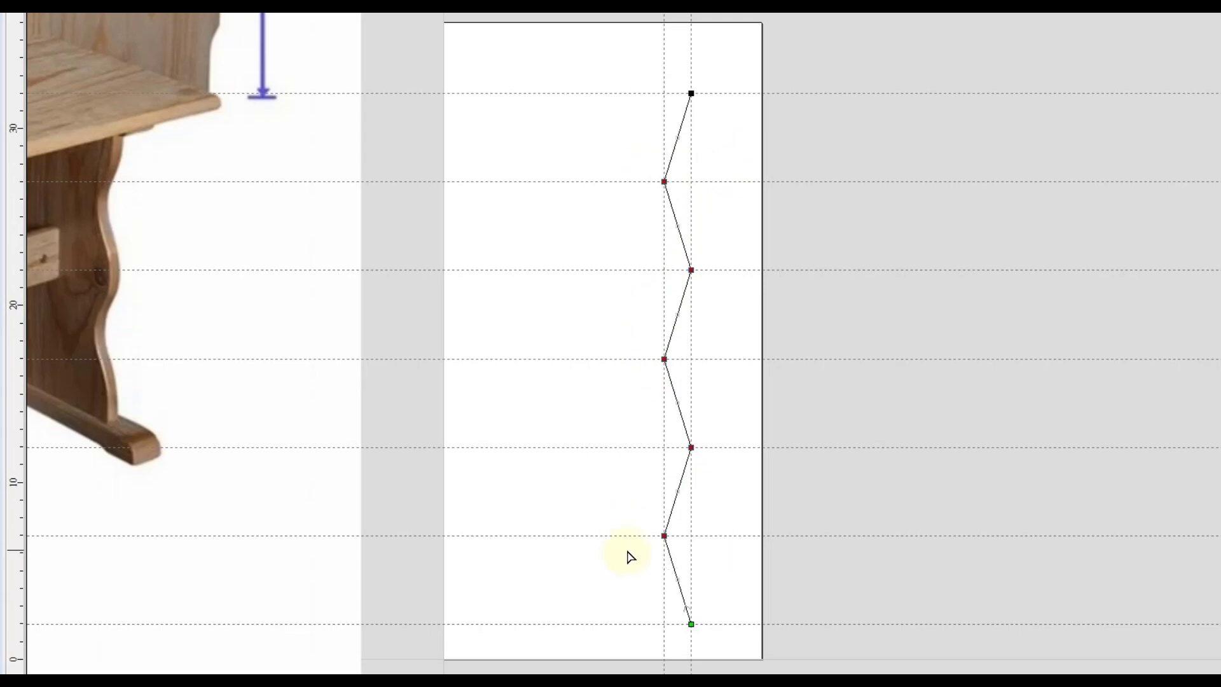
{"action": "key", "text": "s"}
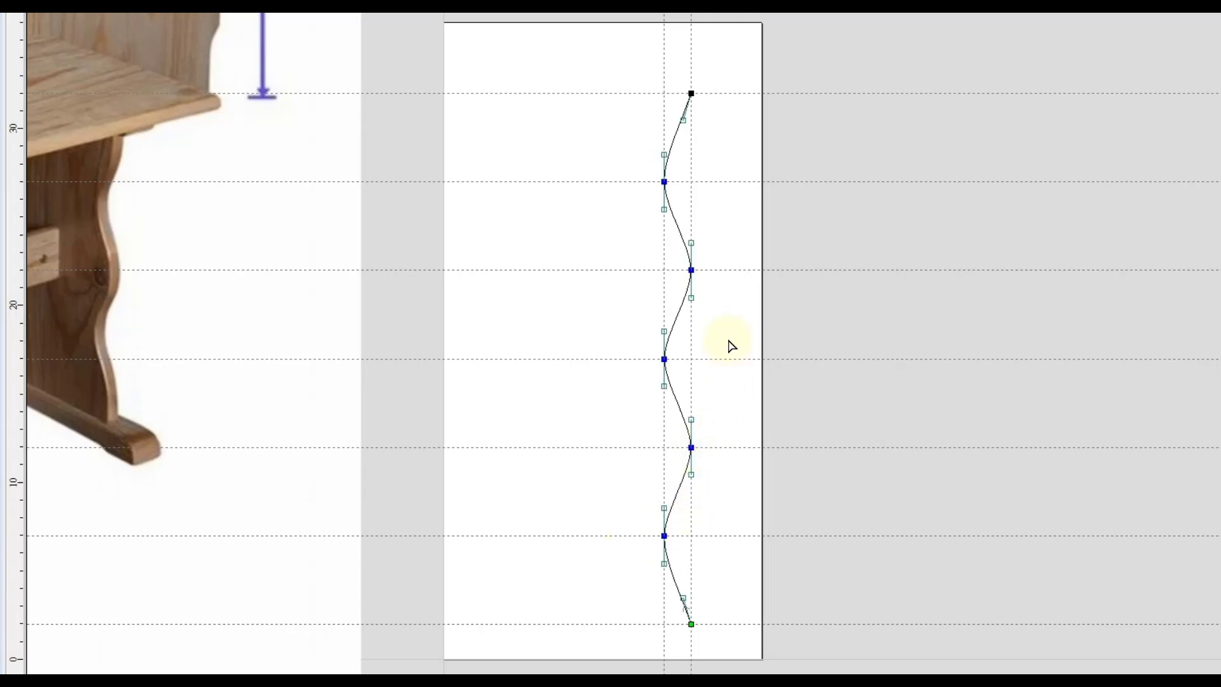
{"action": "key", "text": "n"}
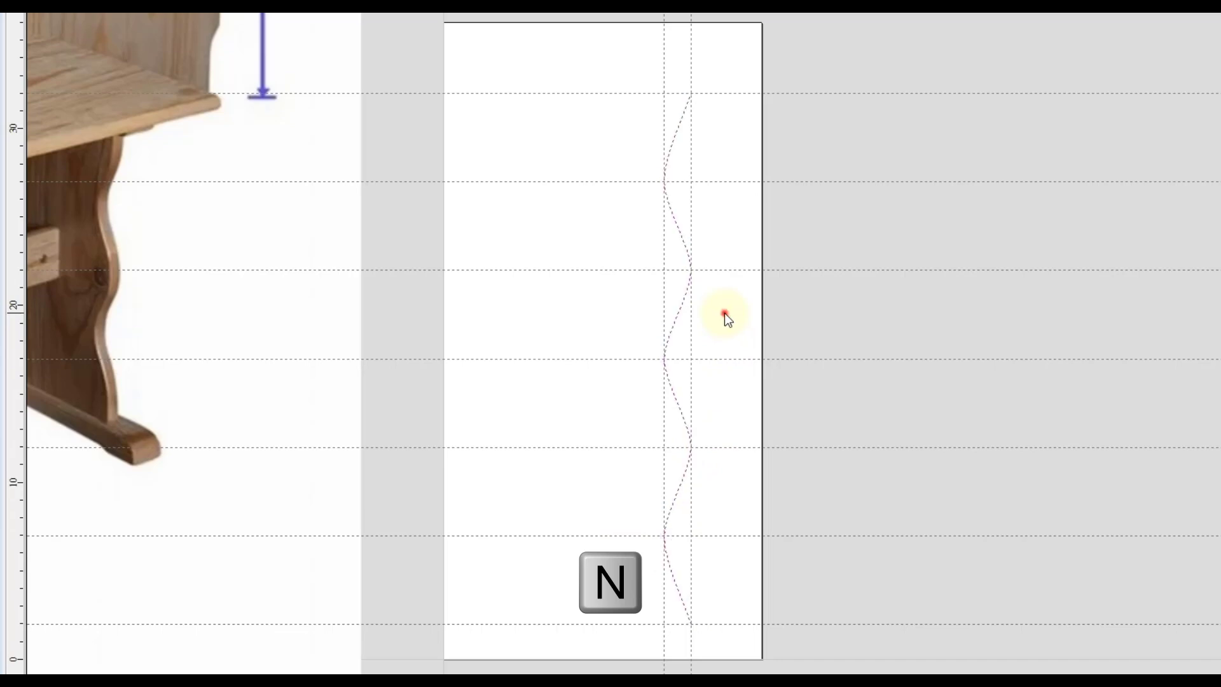
{"action": "left_click", "coordinate": [724, 313]}
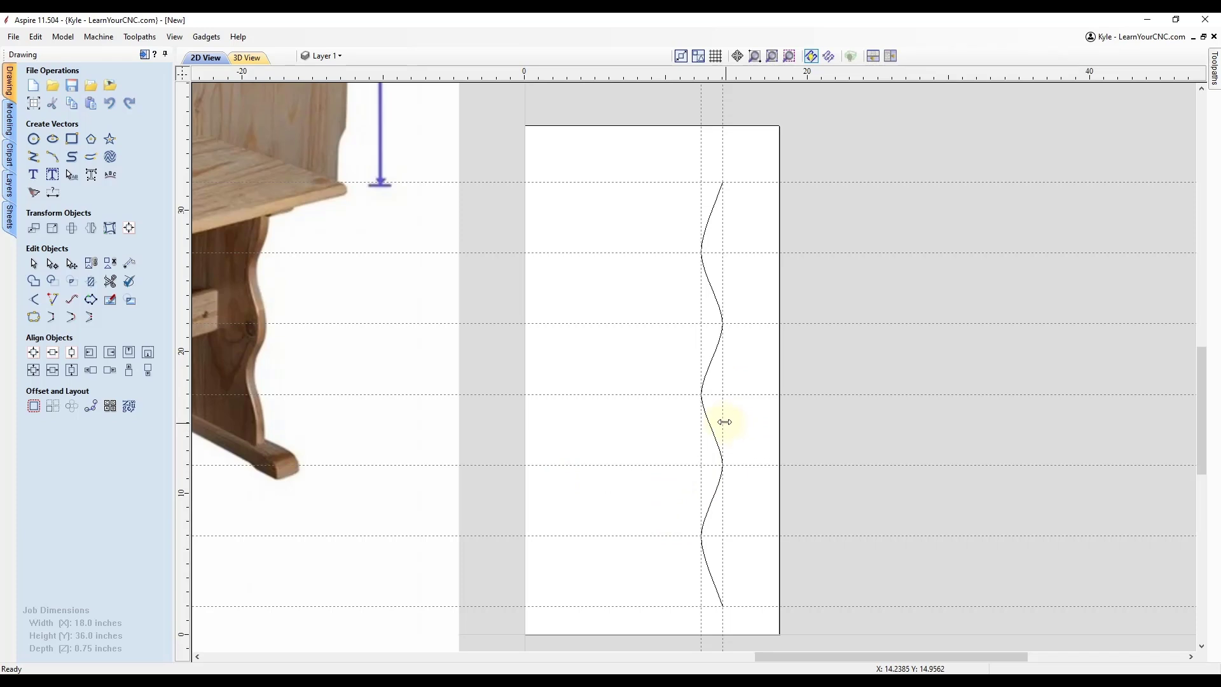
Step: Create a vertical guide offset -10 inches from the 14-inch guide, placing it at 4 inches
{"action": "double_click", "coordinate": [723, 413]}
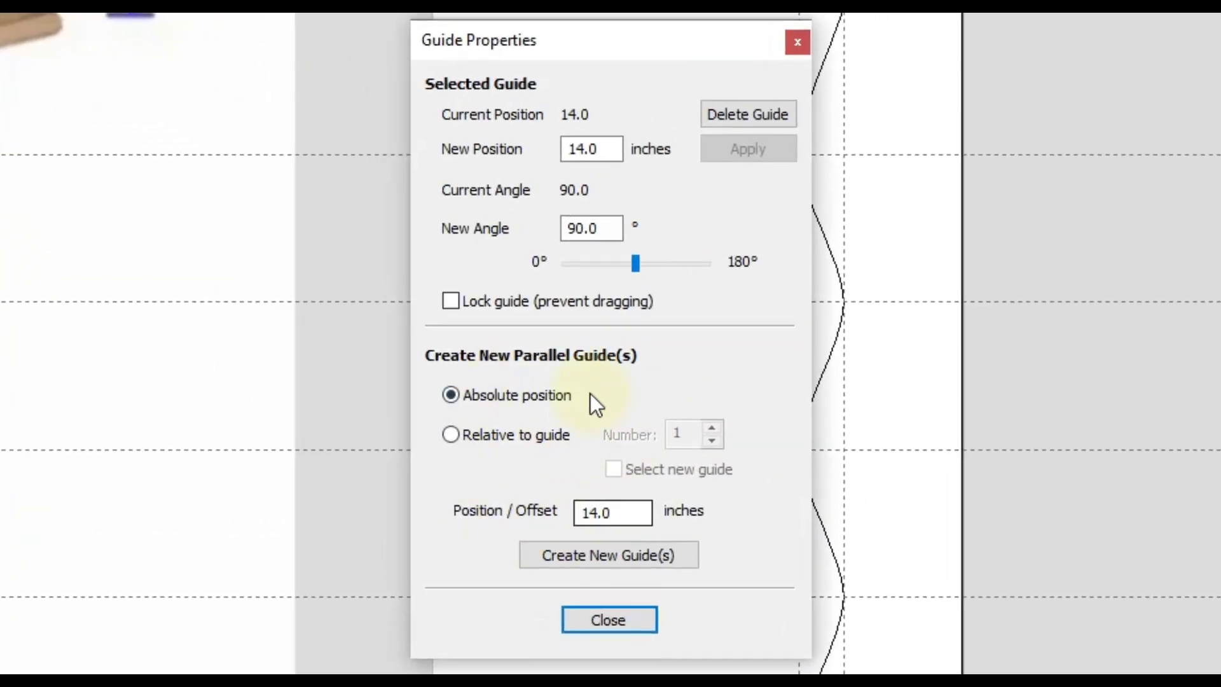
{"action": "left_click", "coordinate": [449, 436]}
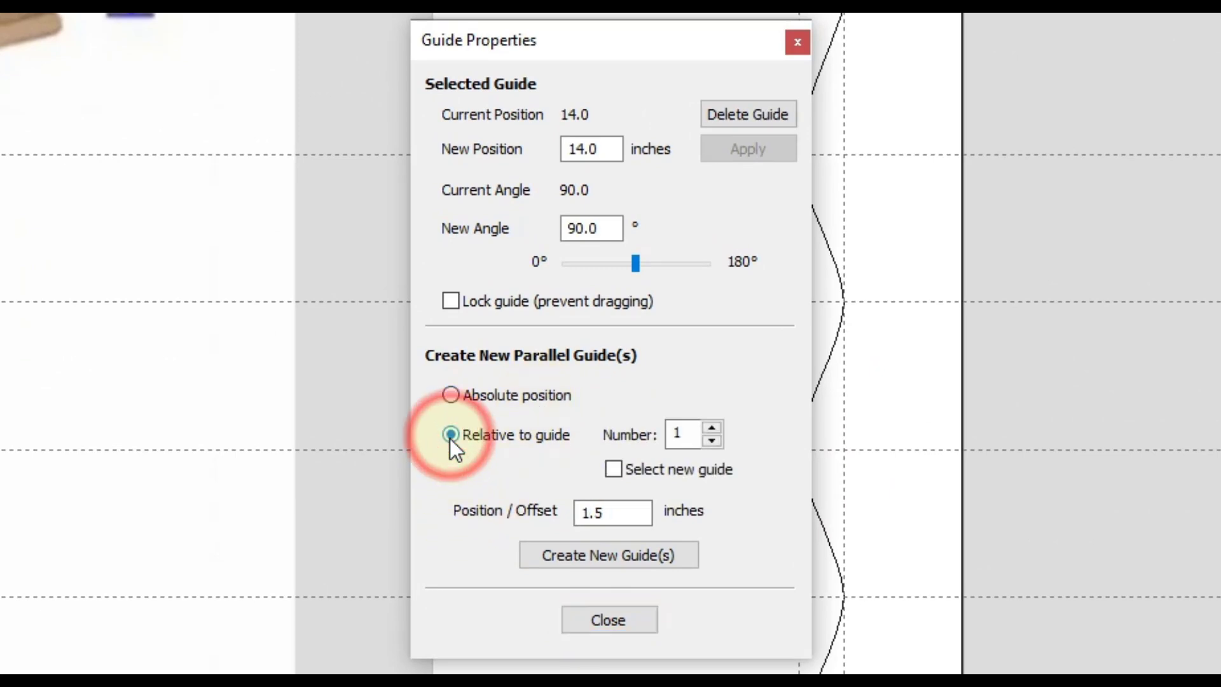
{"action": "left_click", "coordinate": [680, 437]}
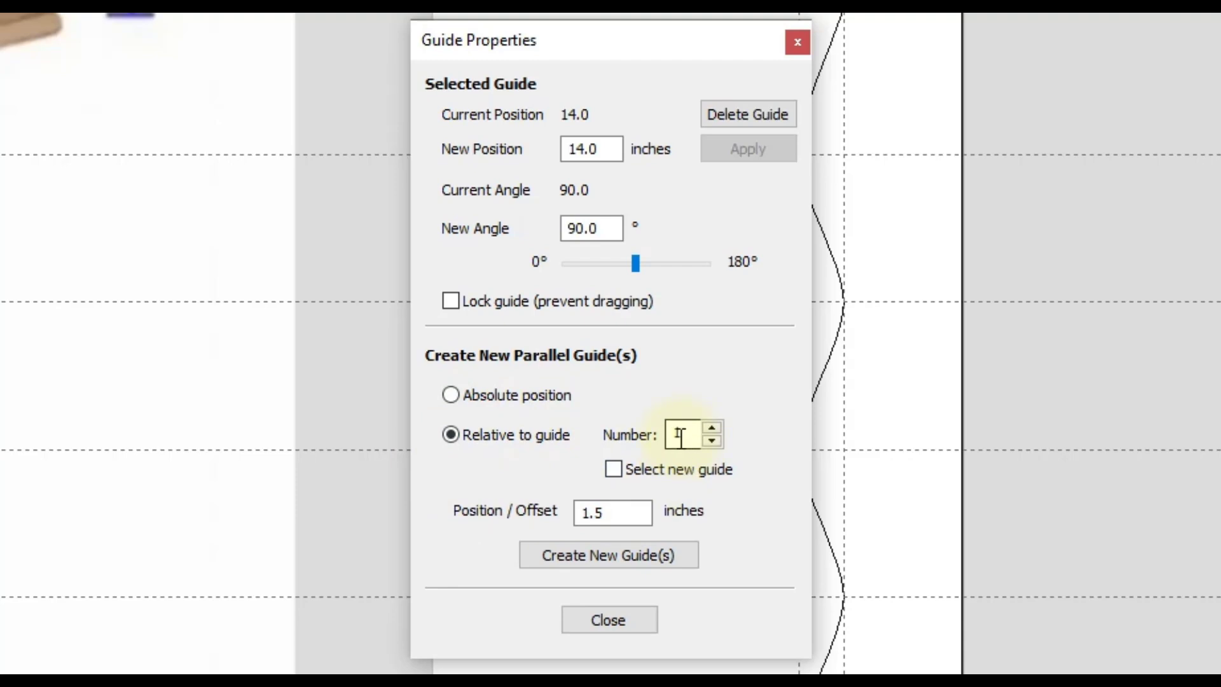
{"action": "double_click", "coordinate": [620, 513]}
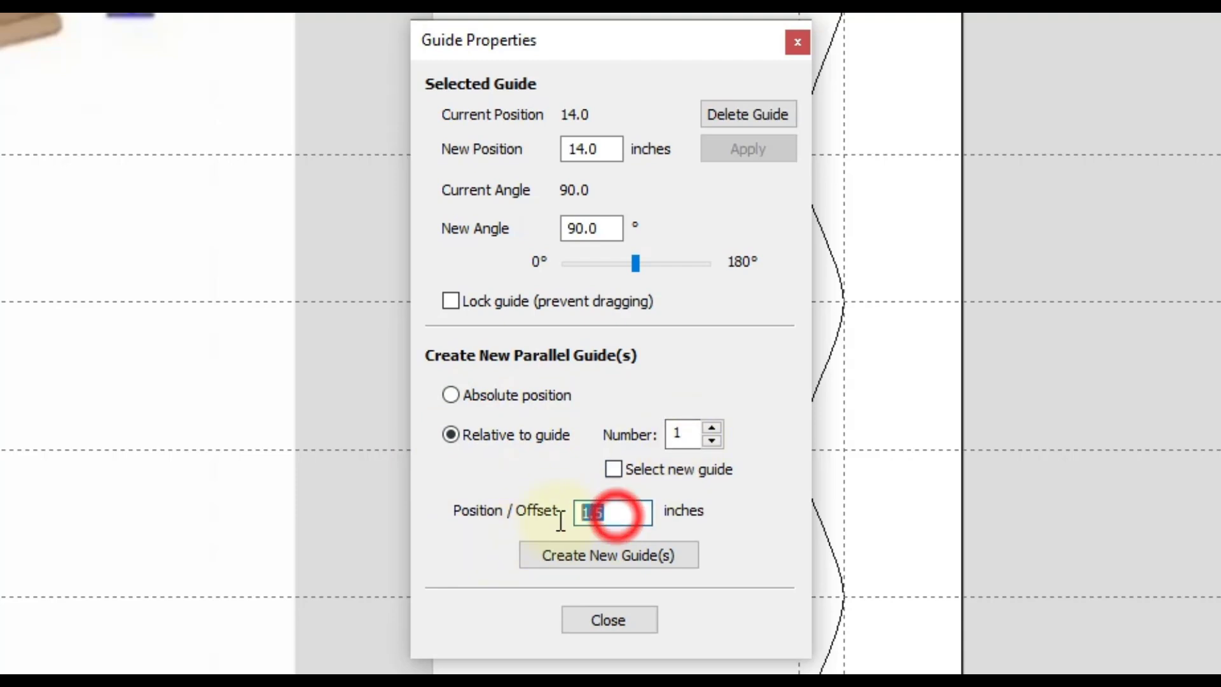
{"action": "left_click", "coordinate": [649, 545]}
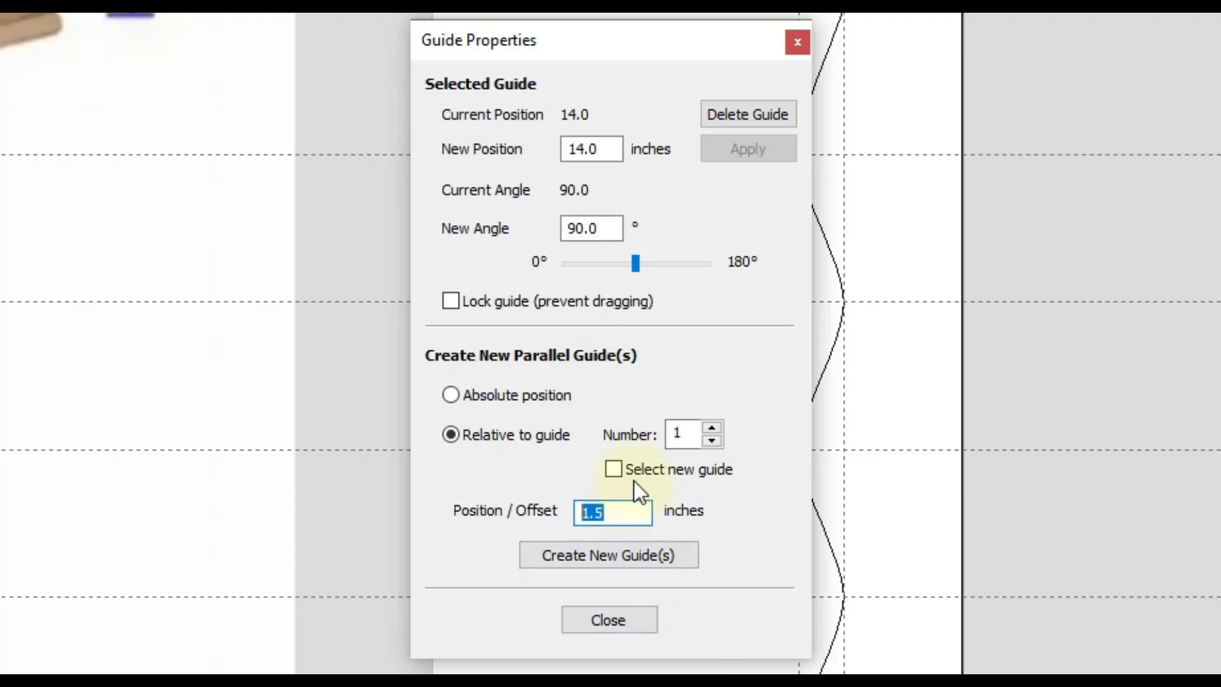
{"action": "type", "text": "10"}
{"action": "left_click", "coordinate": [582, 517]}
{"action": "type", "text": "-"}
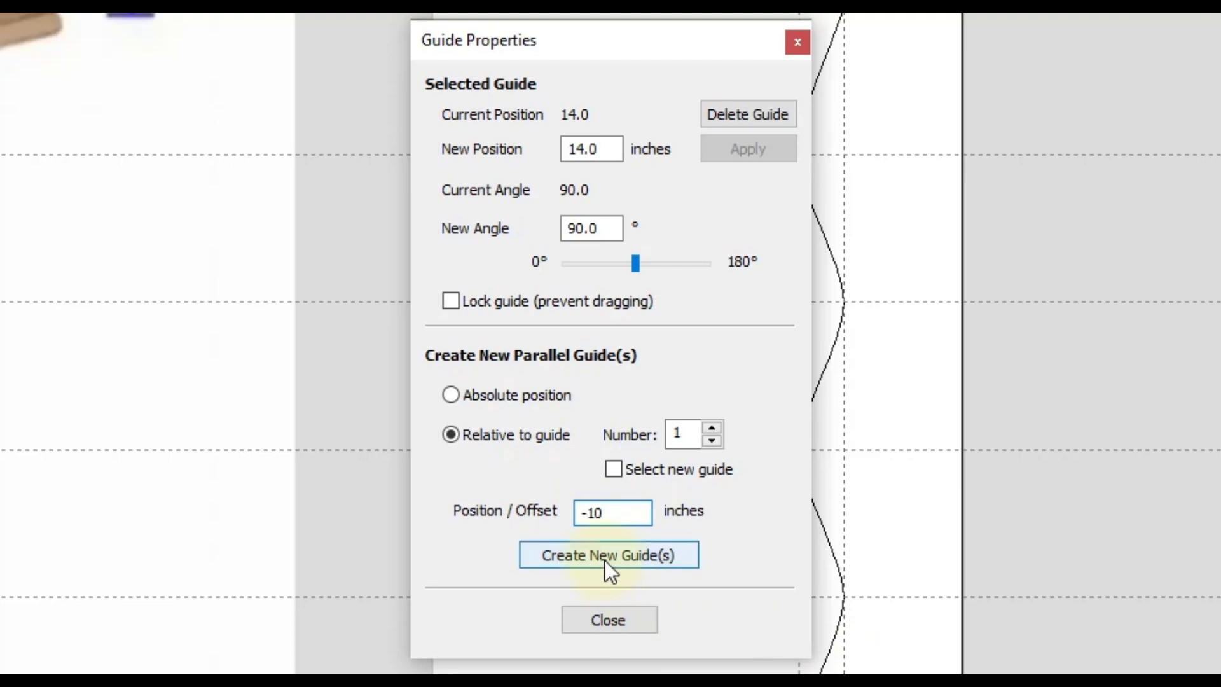
{"action": "left_click", "coordinate": [604, 559]}
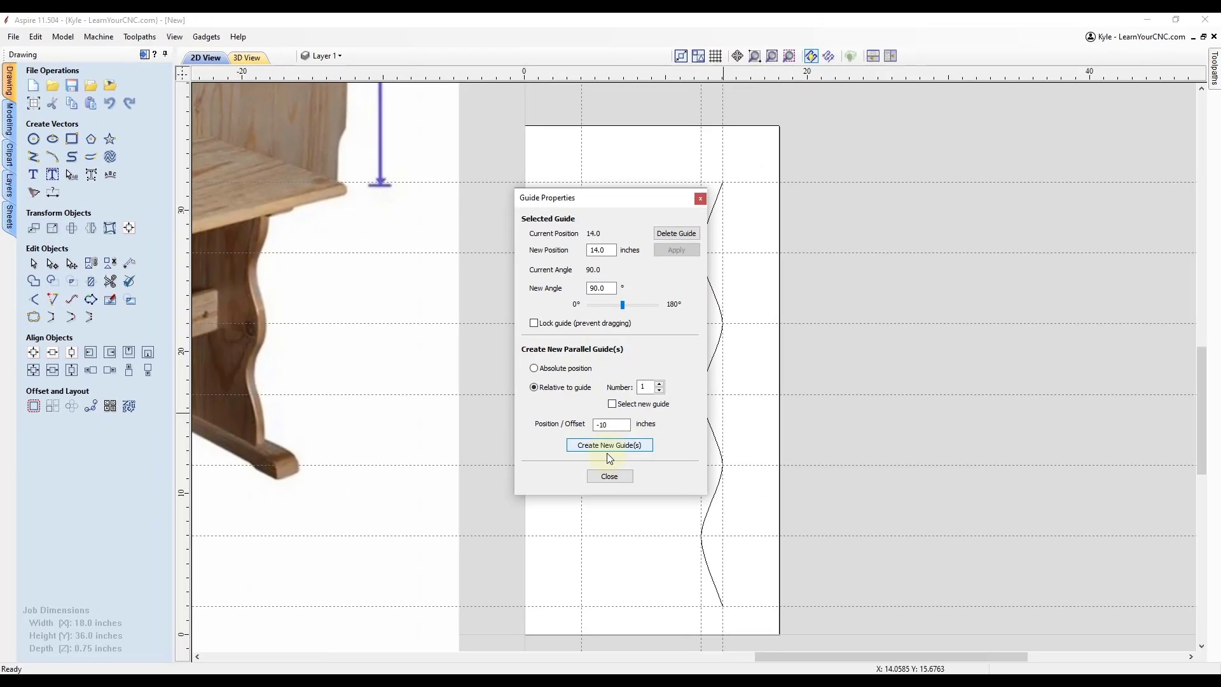
{"action": "left_click", "coordinate": [609, 581]}
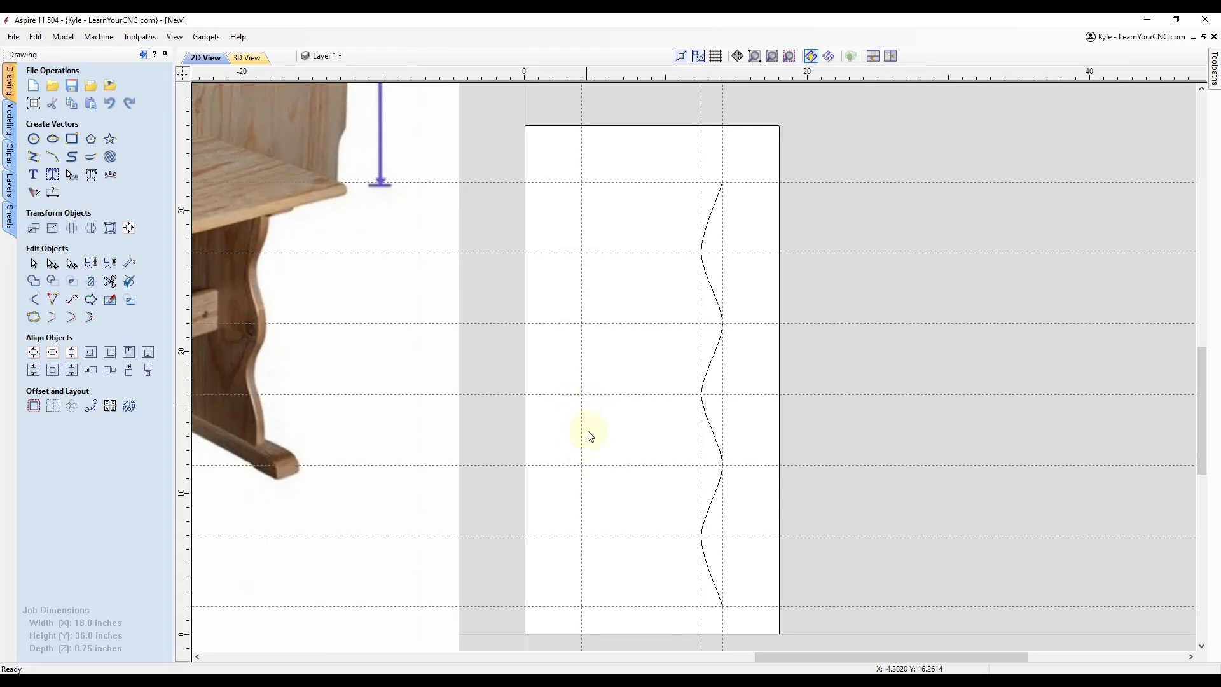
Step: Mirror the wavy curve about its left edge as a new copy, keeping the original
{"action": "left_click", "coordinate": [710, 293]}
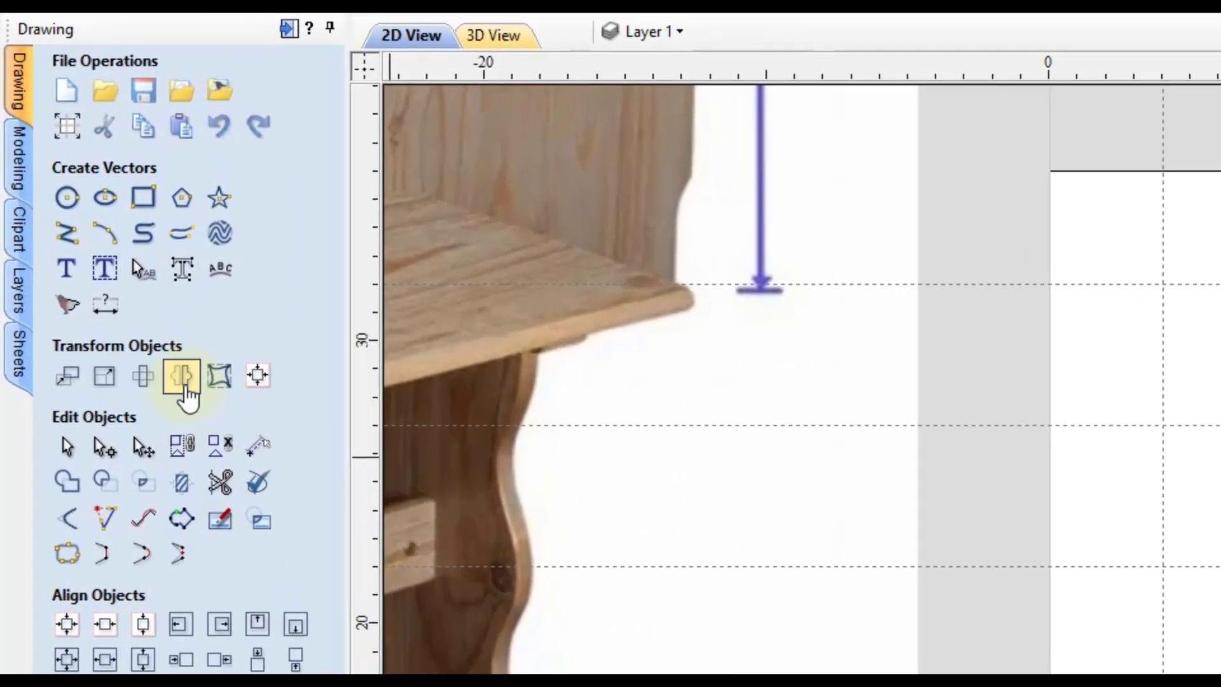
{"action": "left_click", "coordinate": [185, 394]}
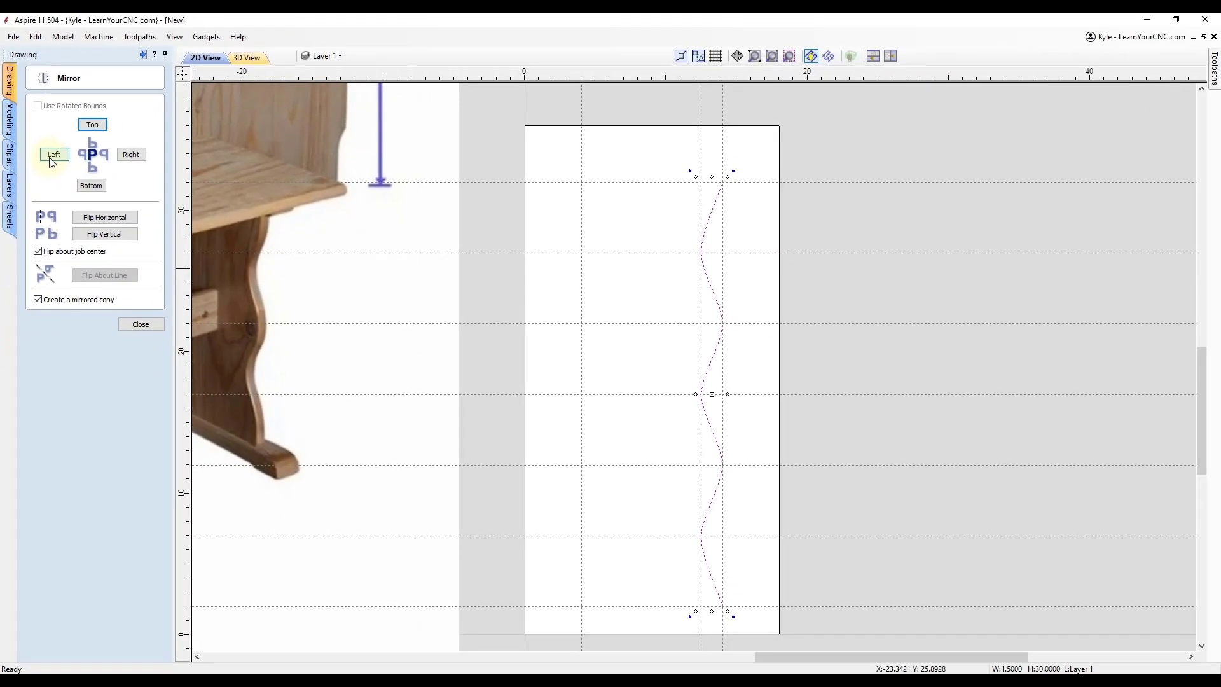
{"action": "left_click", "coordinate": [101, 233]}
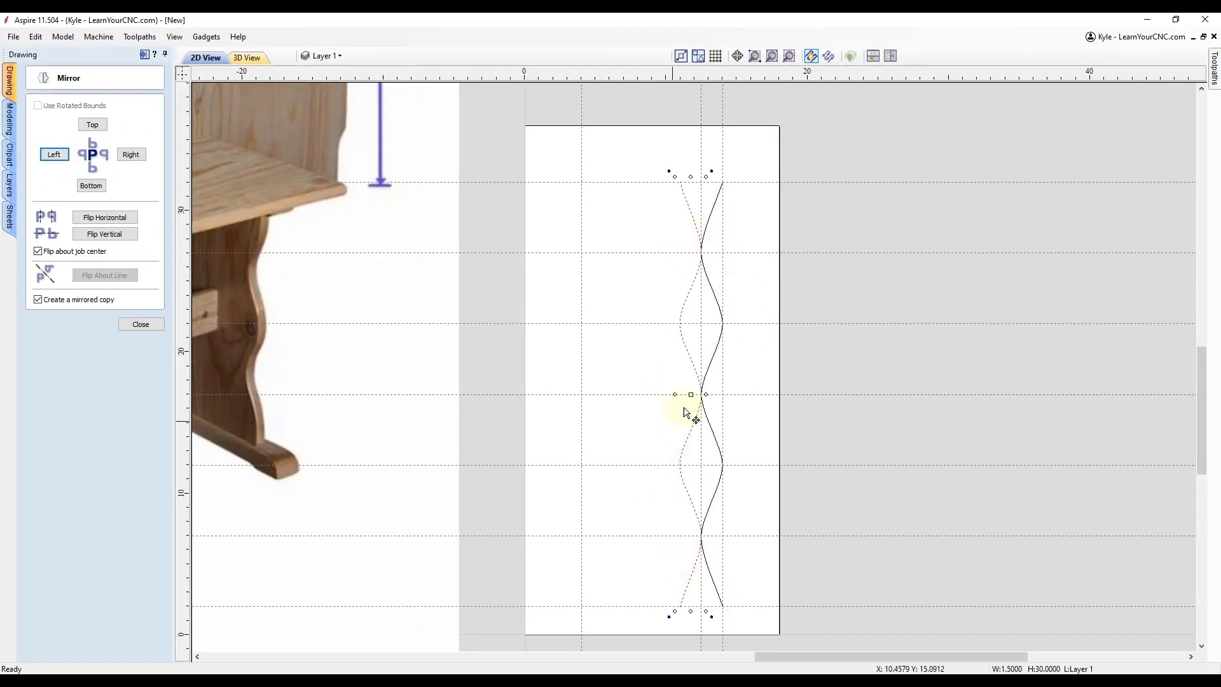
{"action": "left_click", "coordinate": [141, 325]}
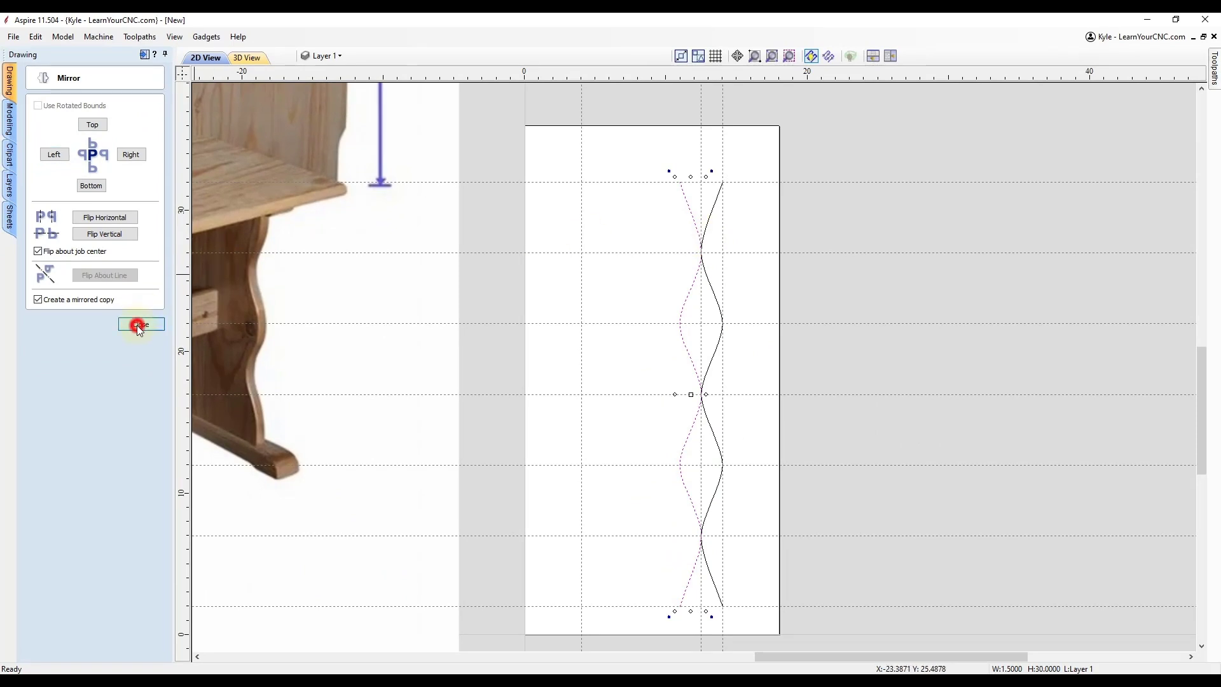
Step: Drag the mirrored curve left until it snaps onto the 4-inch guide
{"action": "left_click", "coordinate": [680, 315]}
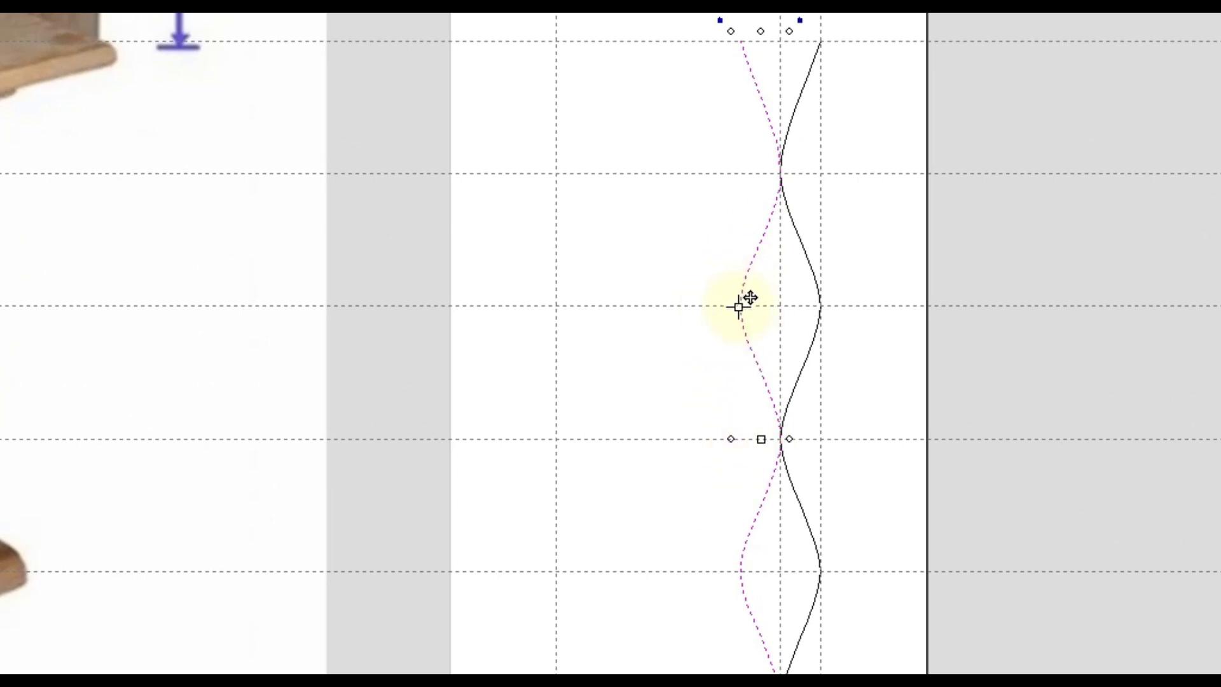
{"action": "left_click_drag", "start_coordinate": [738, 307], "coordinate": [560, 306]}
{"action": "left_click", "coordinate": [674, 267]}
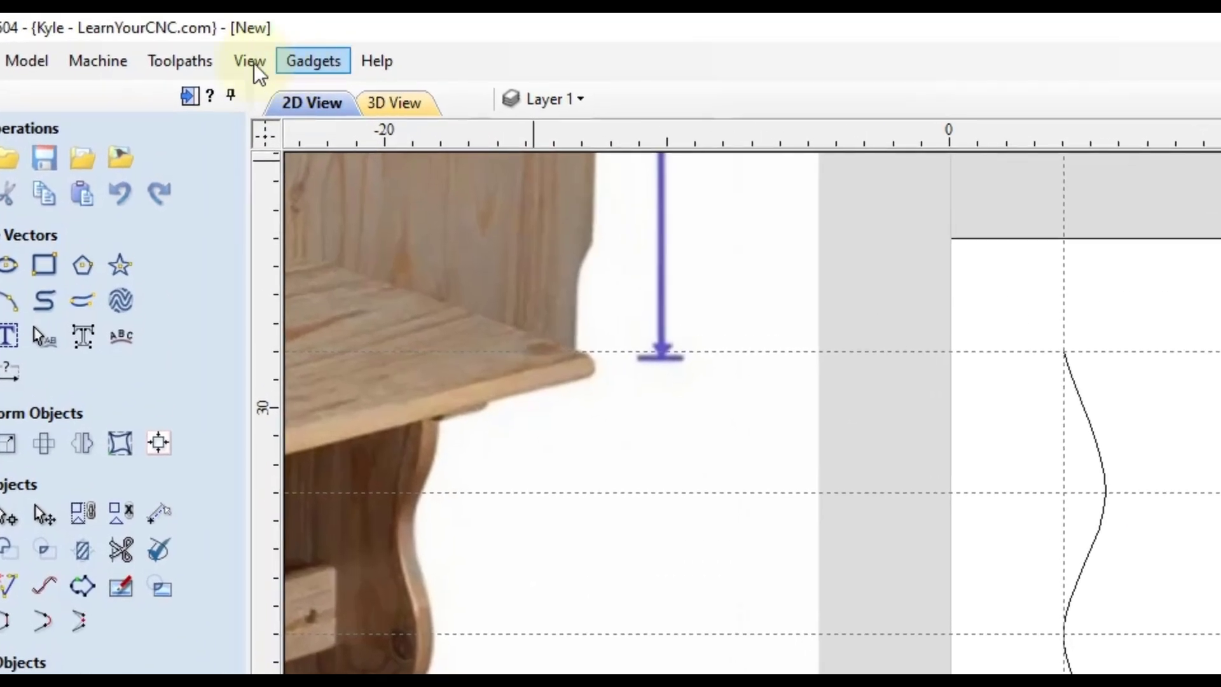
Step: Hide the dashed guide lines, leaving only the two facing wavy curves visible
{"action": "left_click", "coordinate": [175, 37]}
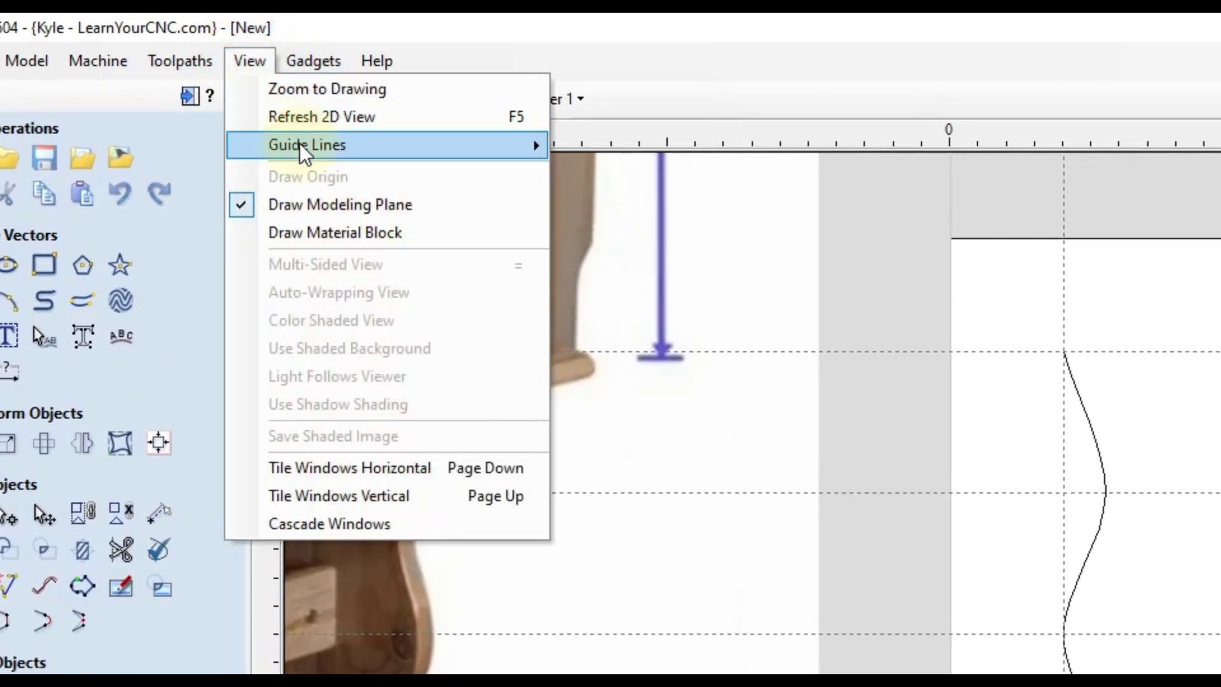
{"action": "mouse_move", "coordinate": [308, 143]}
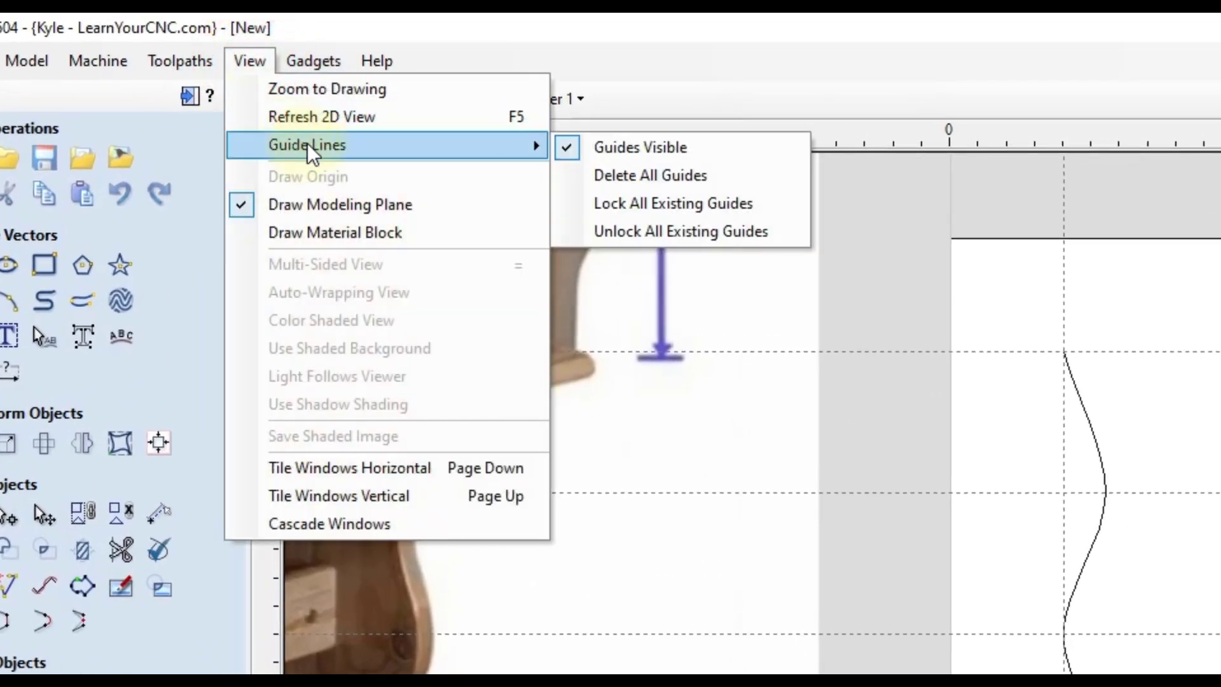
{"action": "left_click", "coordinate": [621, 63]}
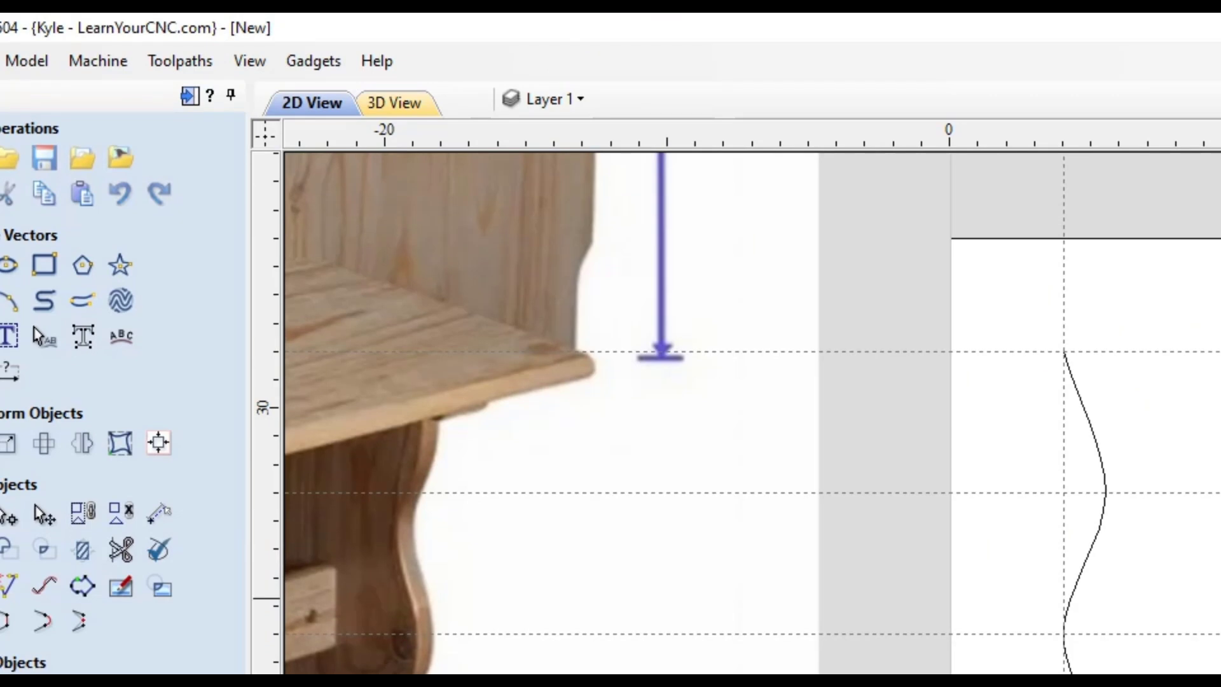
{"action": "left_click", "coordinate": [267, 195]}
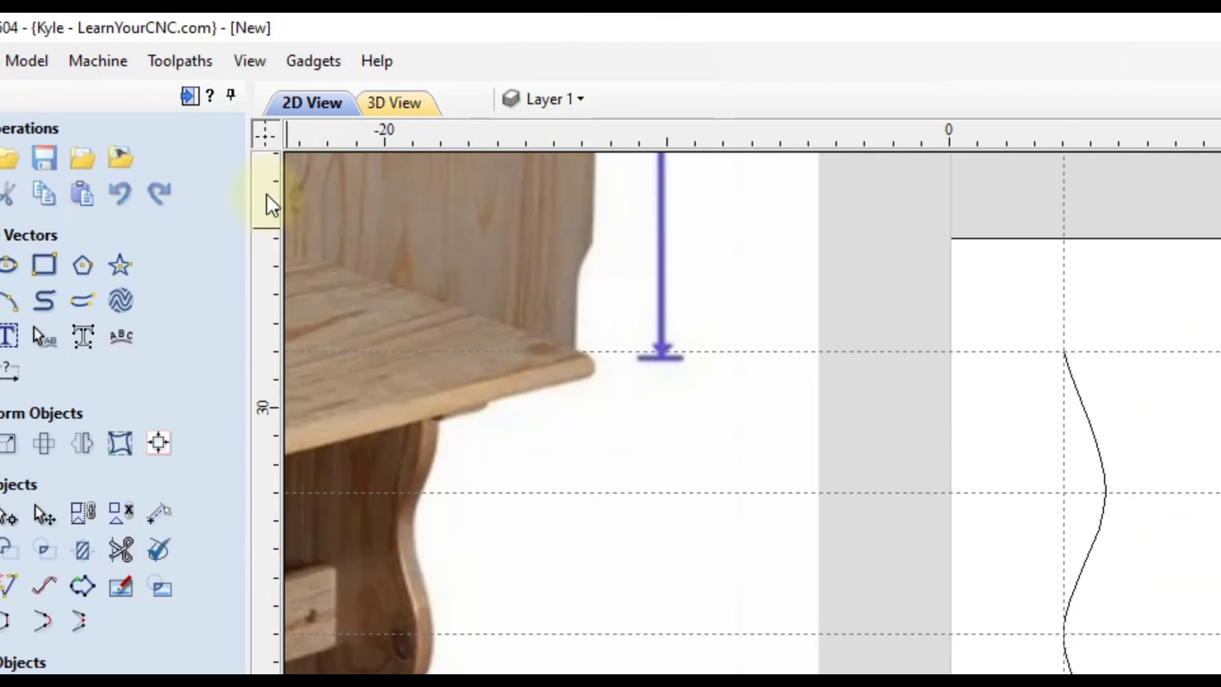
{"action": "left_click", "coordinate": [268, 136]}
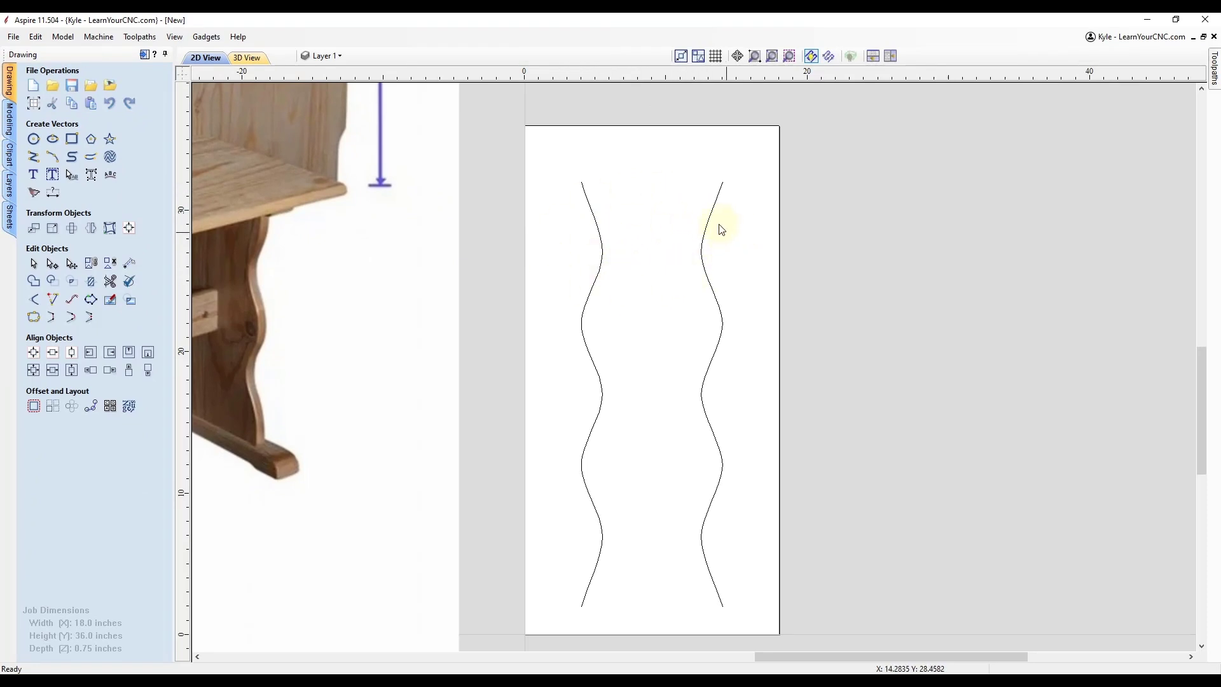
Step: Close both wavy curves with straight lines joining their bottom ends and top ends
{"action": "left_click_drag", "start_coordinate": [722, 199], "coordinate": [591, 242]}
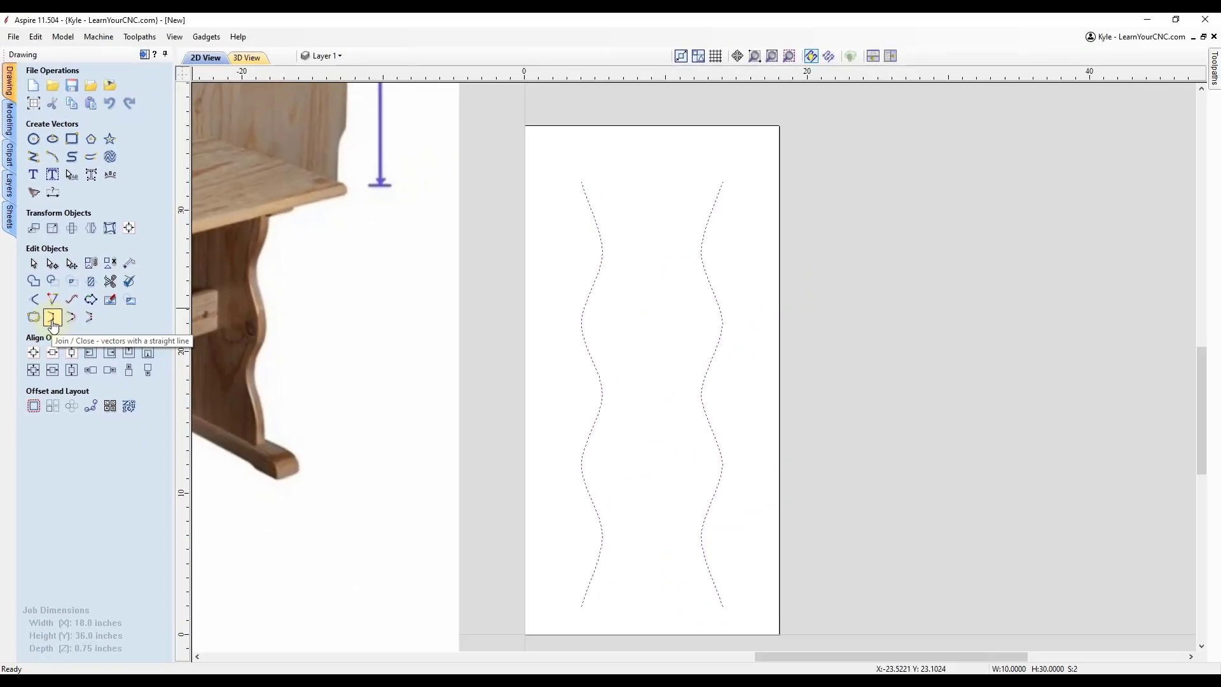
{"action": "left_click", "coordinate": [54, 318]}
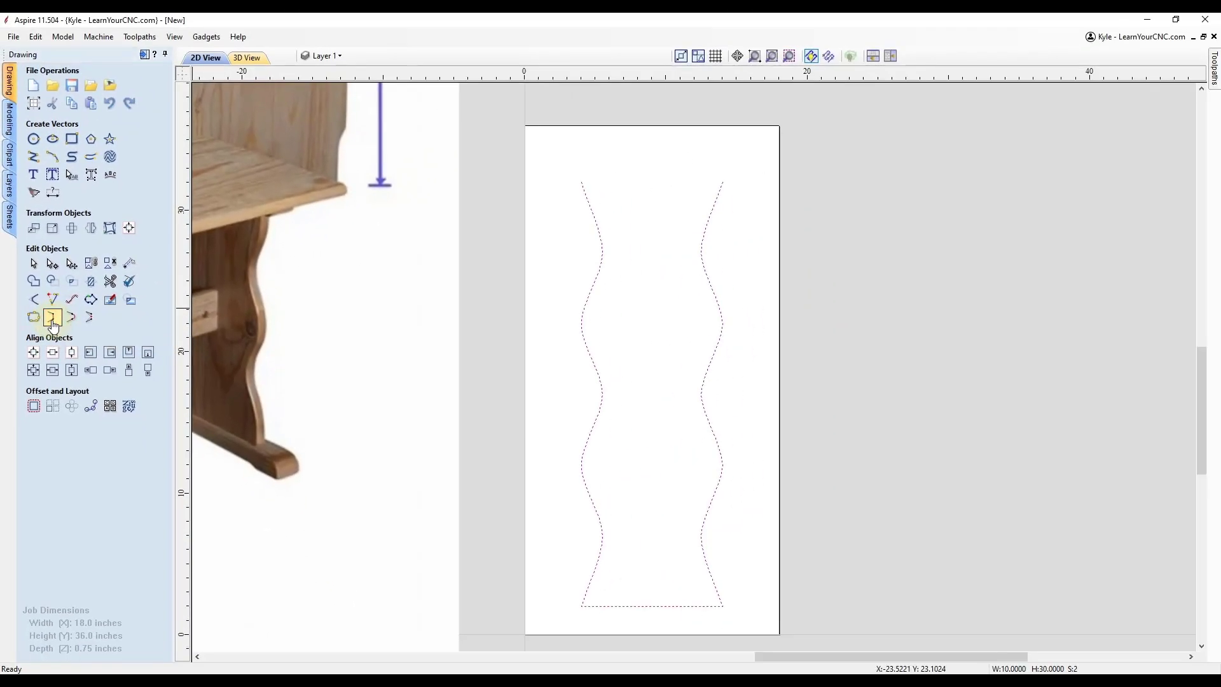
{"action": "left_click", "coordinate": [53, 320]}
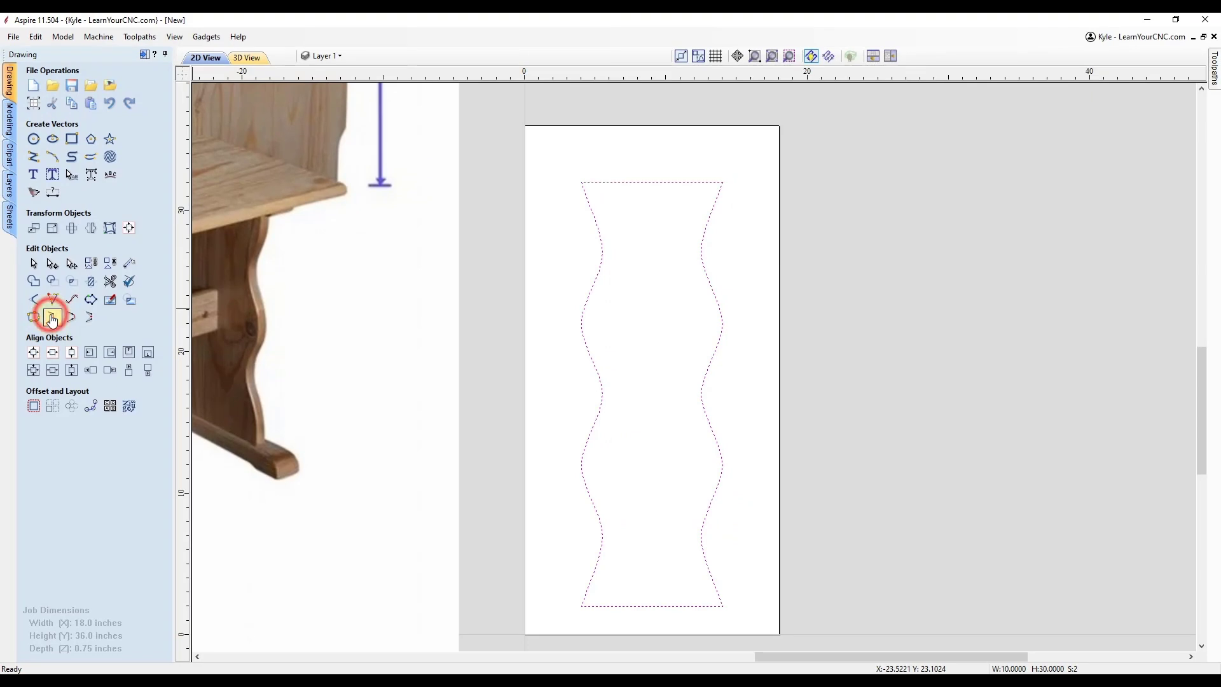
{"action": "left_click", "coordinate": [669, 328]}
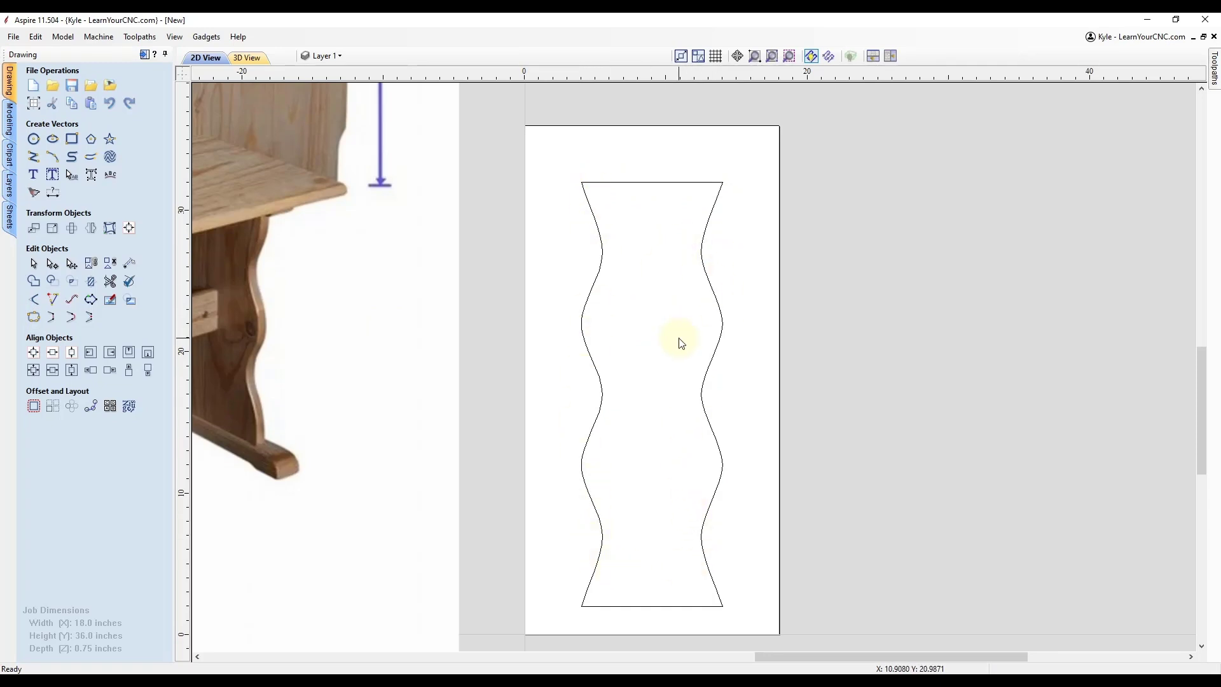
{"action": "scroll", "coordinate": [777, 349], "scroll_direction": "down", "scroll_amount": 2}
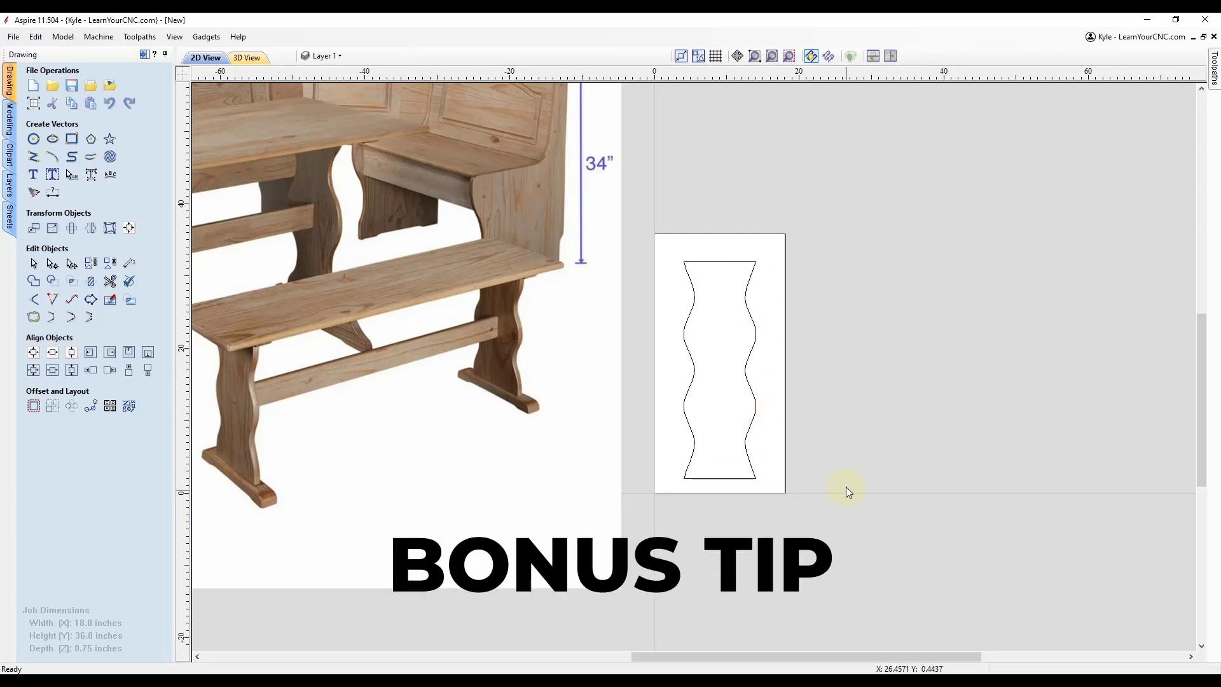
Step: Select all nodes of the bench-leg's right wavy side in node-editing mode
{"action": "left_click", "coordinate": [729, 263]}
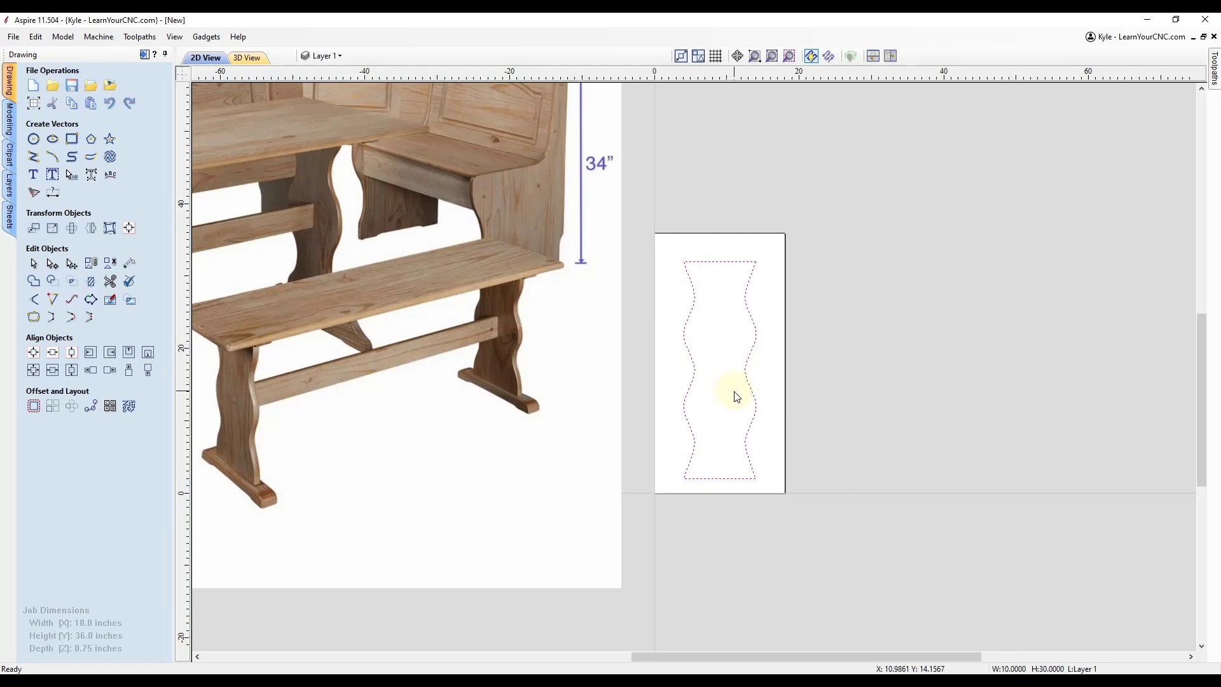
{"action": "key", "text": "n"}
{"action": "scroll", "coordinate": [735, 397], "scroll_direction": "up", "scroll_amount": 3}
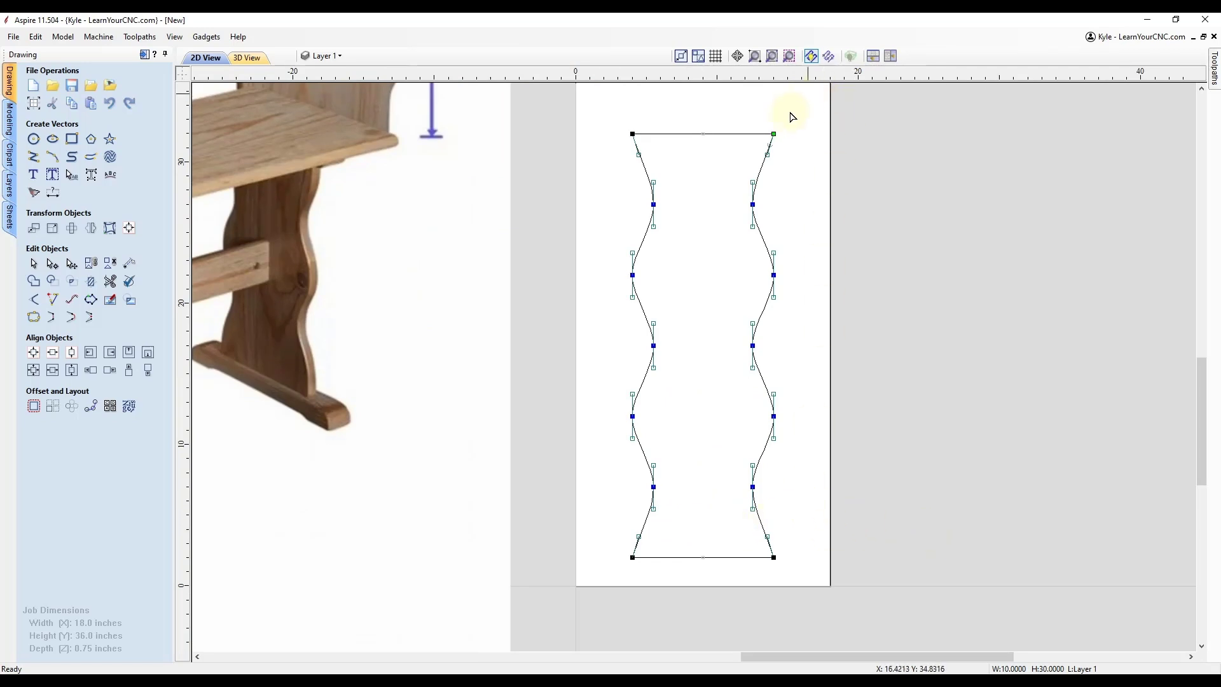
{"action": "left_click_drag", "start_coordinate": [800, 103], "coordinate": [730, 588]}
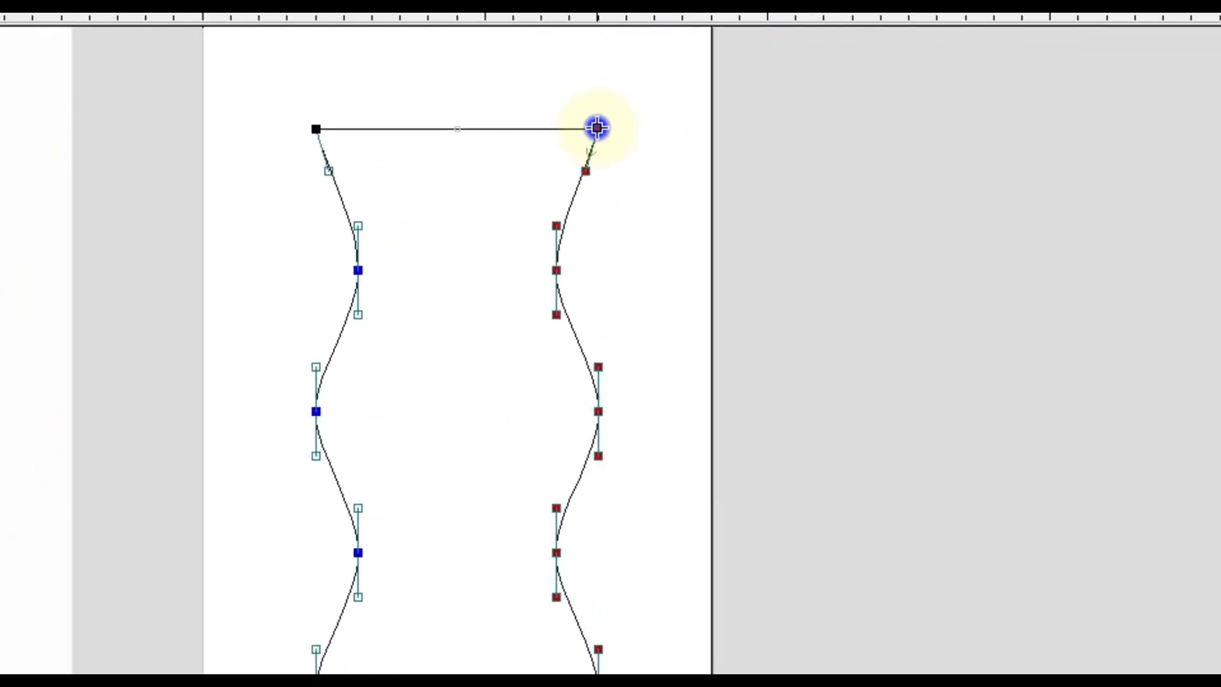
Step: Shift the selected right-side nodes by relative X 2 inches, then exit node editing
{"action": "right_click", "coordinate": [770, 134]}
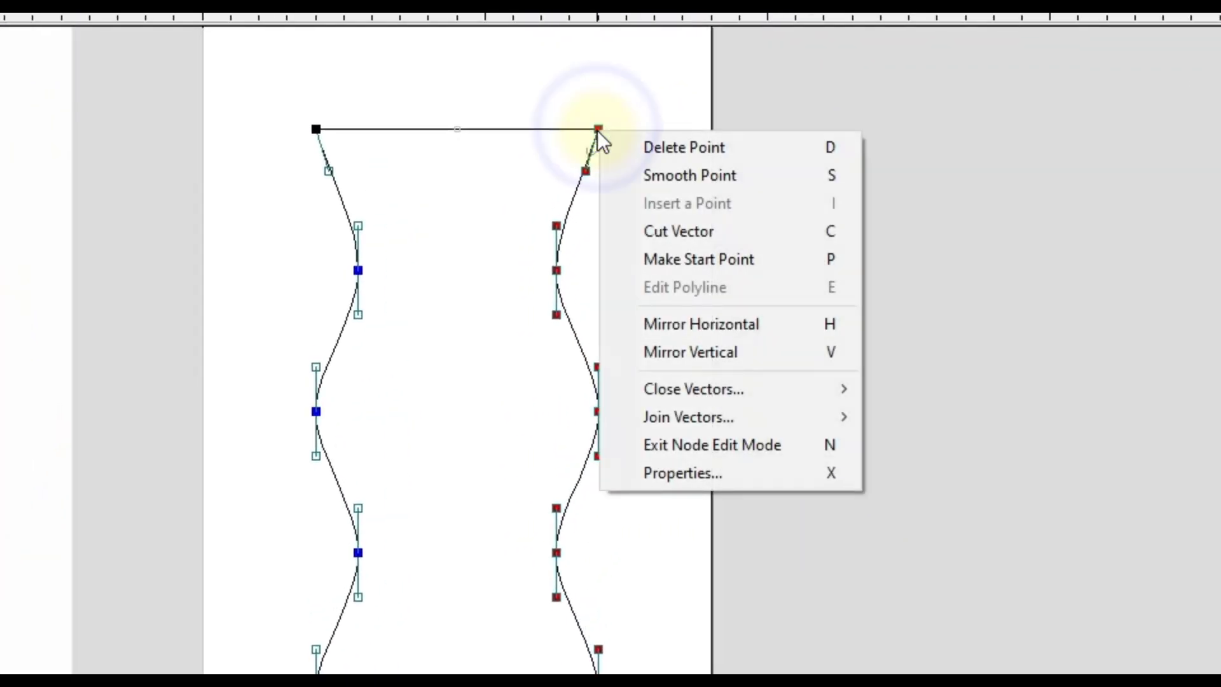
{"action": "left_click", "coordinate": [697, 482]}
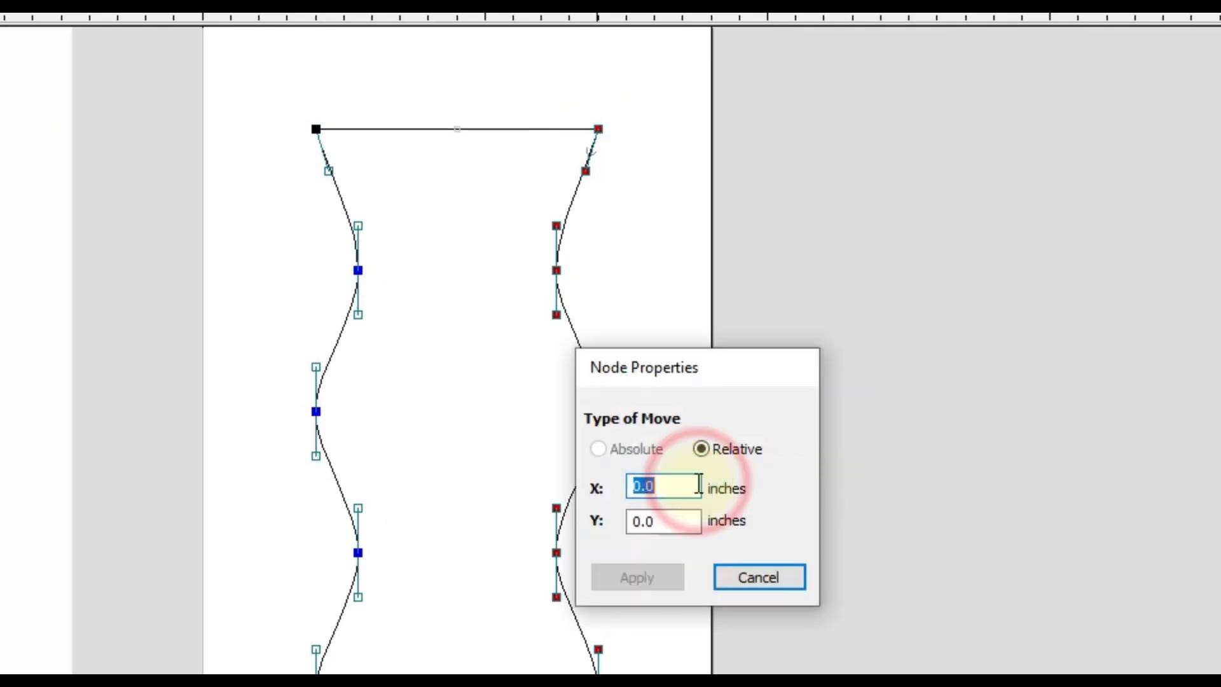
{"action": "left_click_drag", "start_coordinate": [777, 311], "coordinate": [788, 284]}
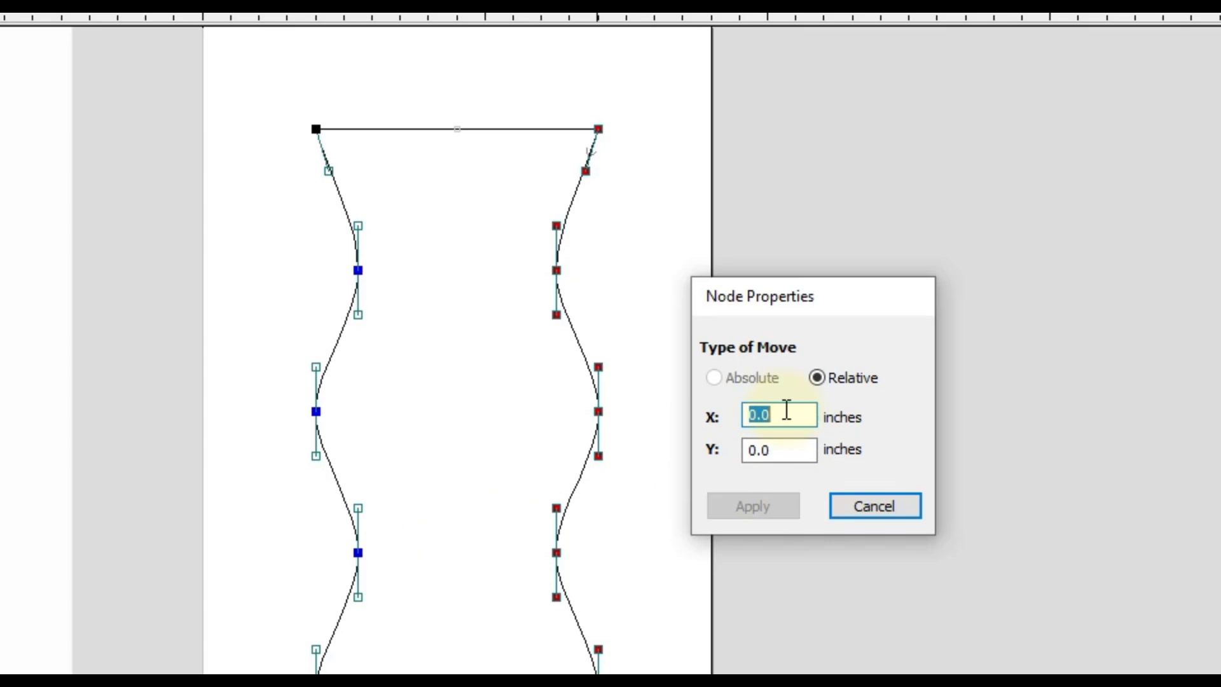
{"action": "type", "text": "2"}
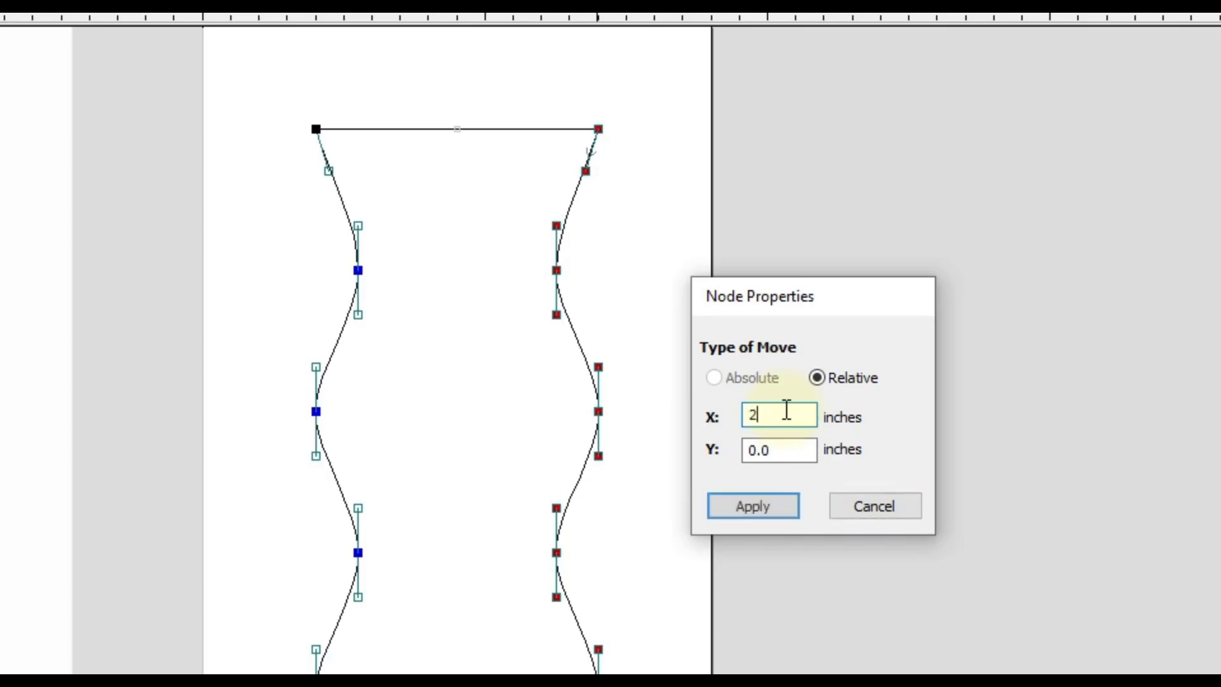
{"action": "left_click", "coordinate": [764, 502]}
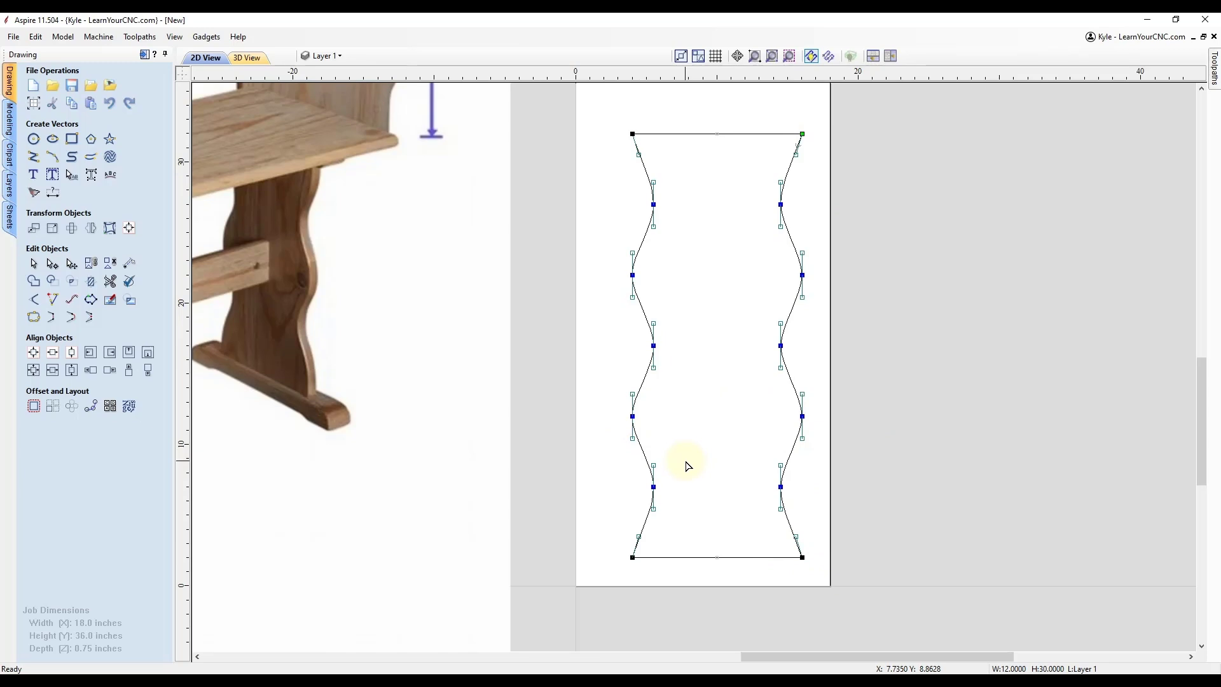
{"action": "key", "text": "n"}
{"action": "left_click", "coordinate": [725, 418]}
{"action": "scroll", "coordinate": [727, 407], "scroll_direction": "down", "scroll_amount": 1}
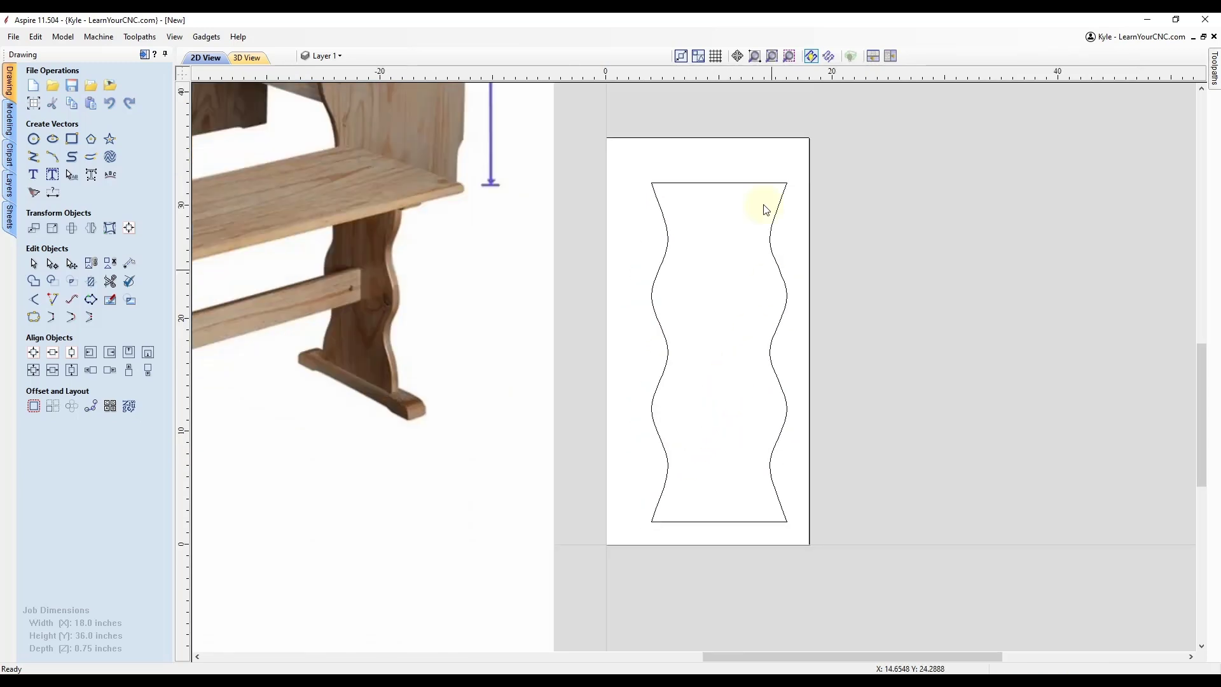